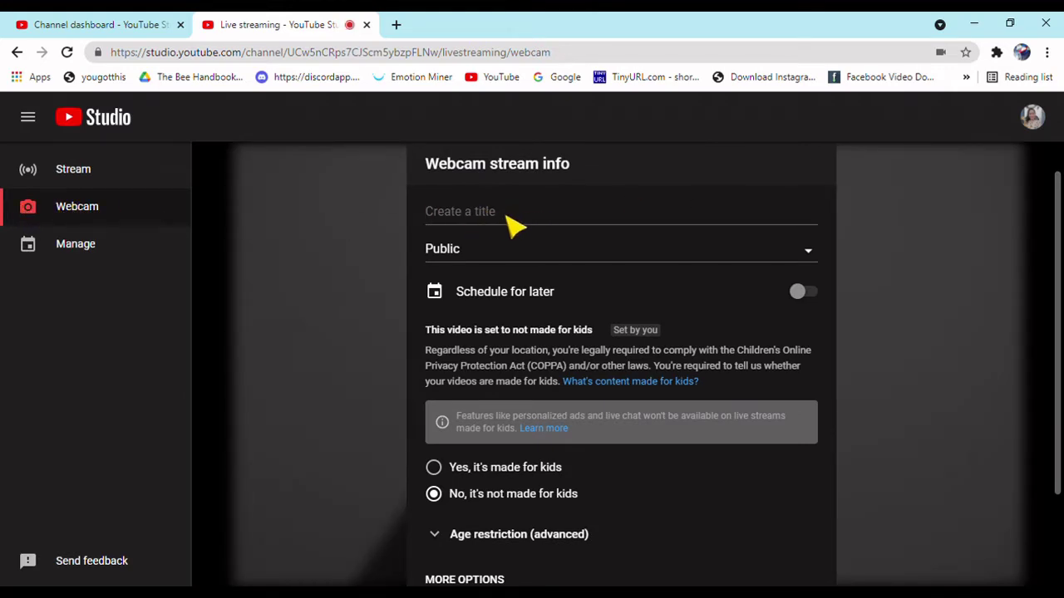
Step: Title the webcam stream "YT Streaming # Direct Streaming" and schedule it for a later start on 6/20/2021
left_click(532, 223)
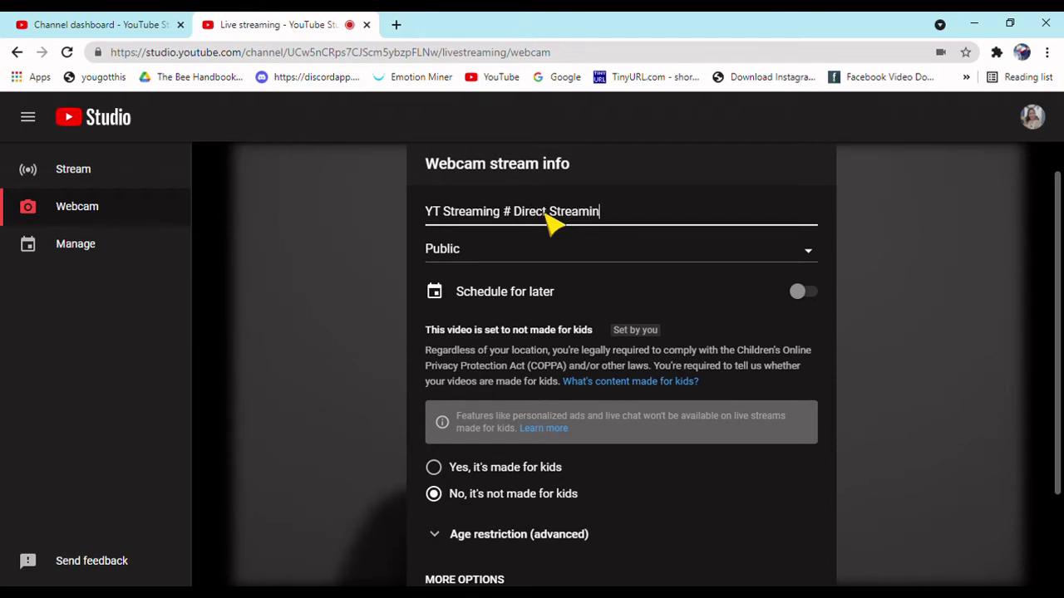
left_click(532, 313)
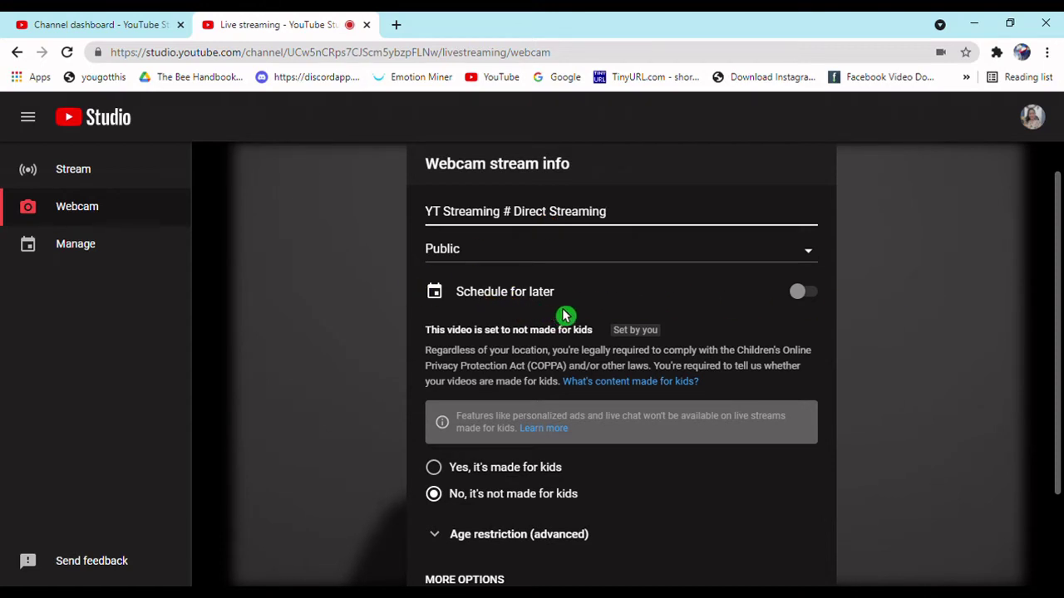
left_click(812, 295)
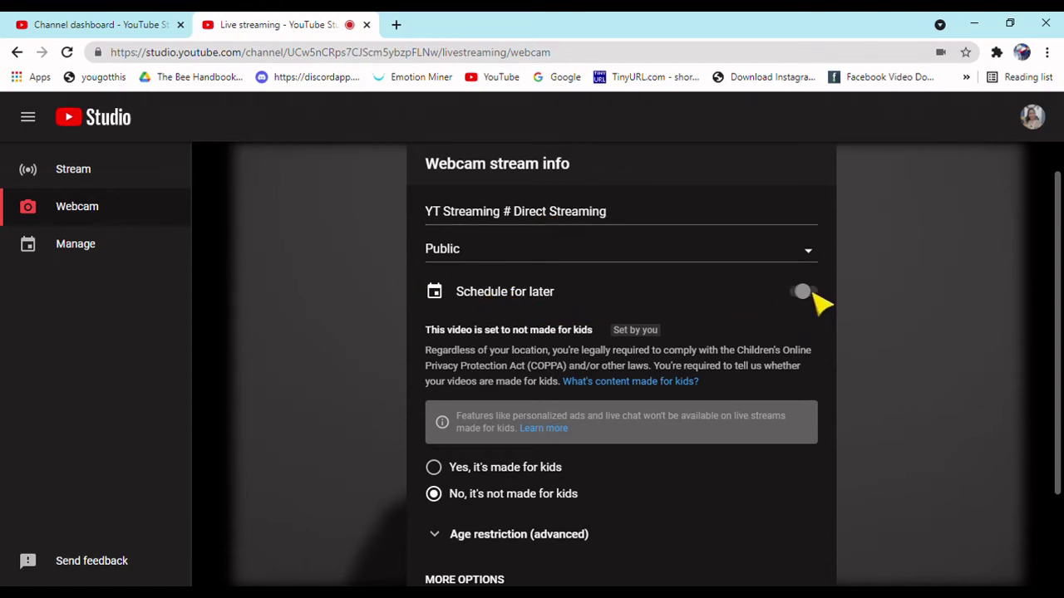
left_click(515, 337)
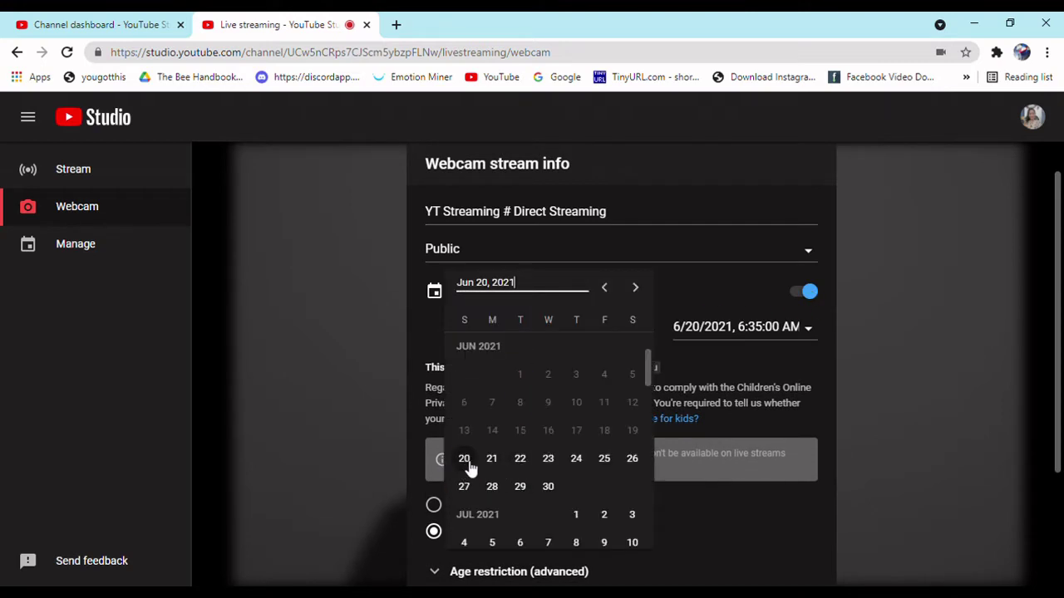
left_click(471, 470)
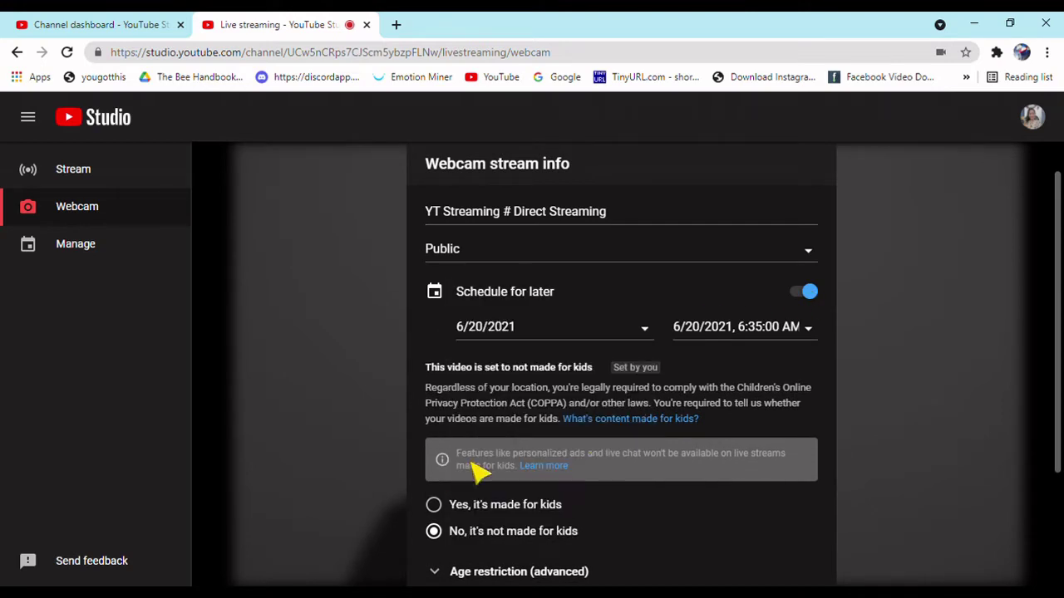
Step: Set the scheduled start time of the stream to 7:00 AM
left_click(812, 334)
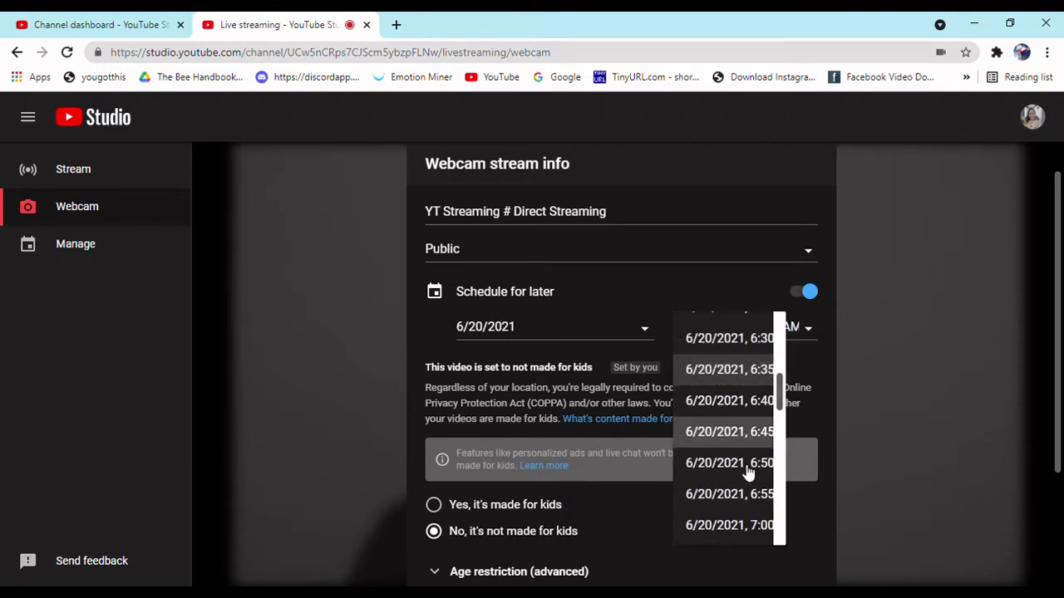
scroll(746, 490, "down", 6)
scroll(769, 440, "up", 2)
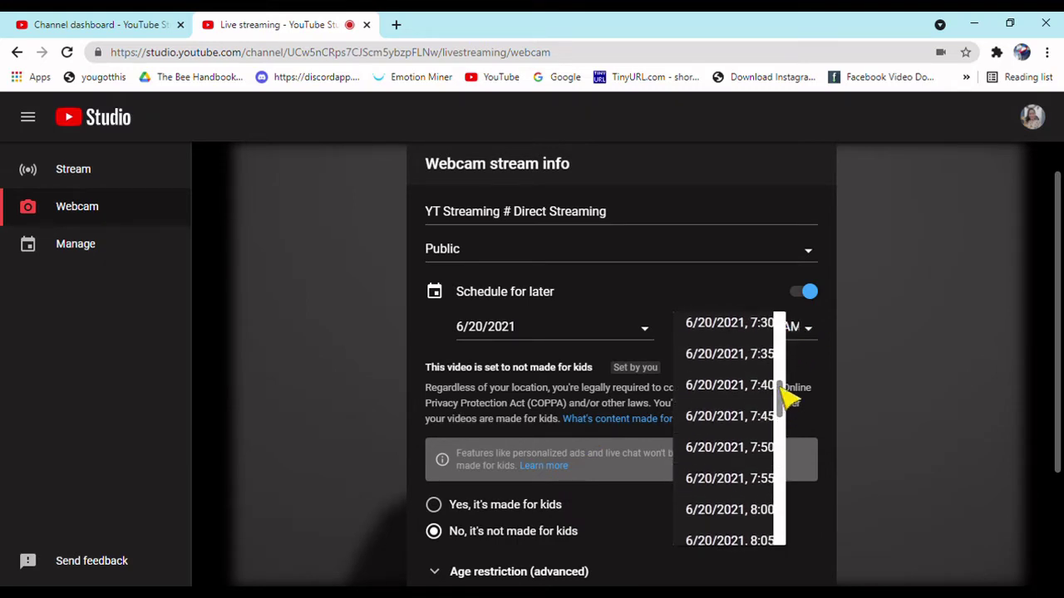
scroll(785, 403, "up", 4)
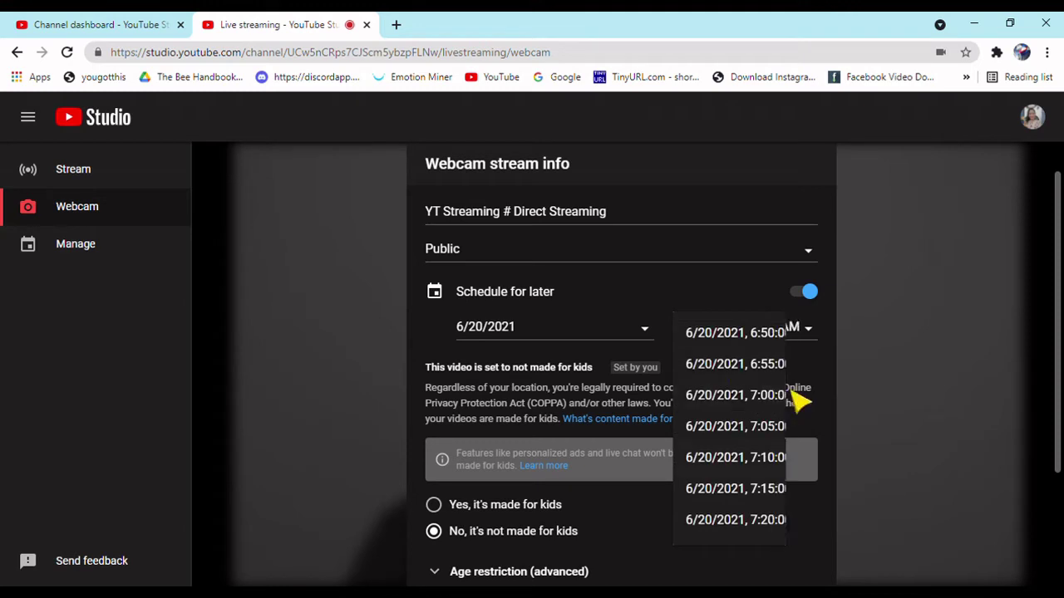
left_click(794, 397)
Step: Expand the advanced age restriction section and the additional stream options, and go to the description text
scroll(689, 361, "down", 2)
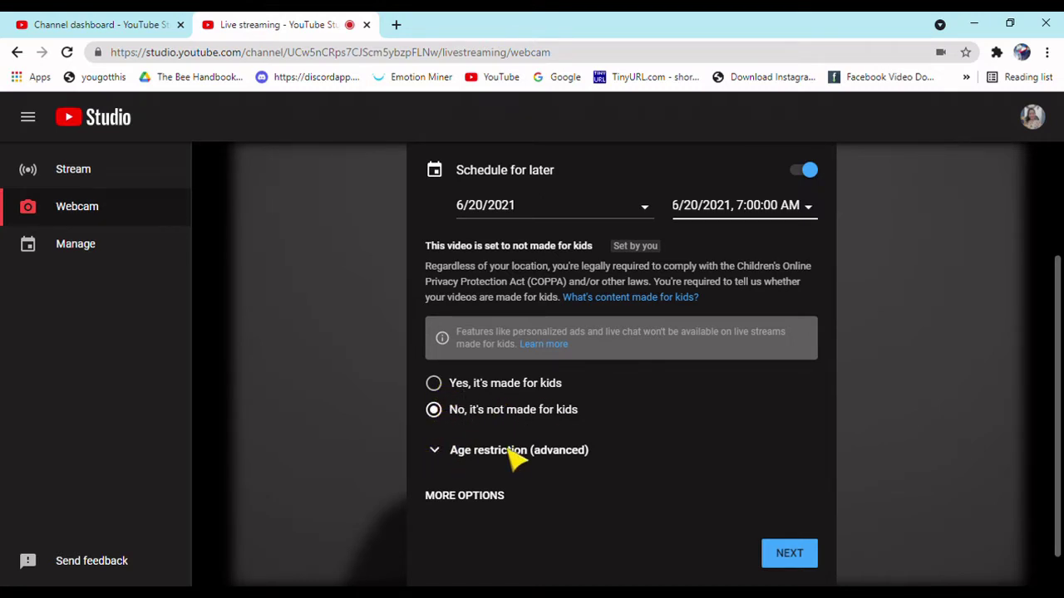
left_click(436, 453)
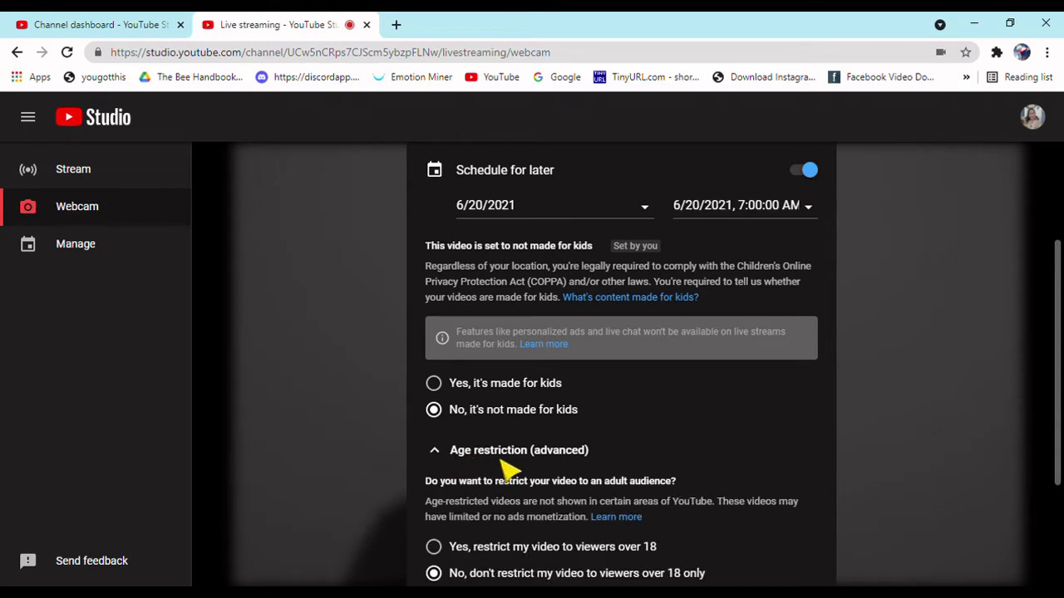
scroll(538, 474, "down", 2)
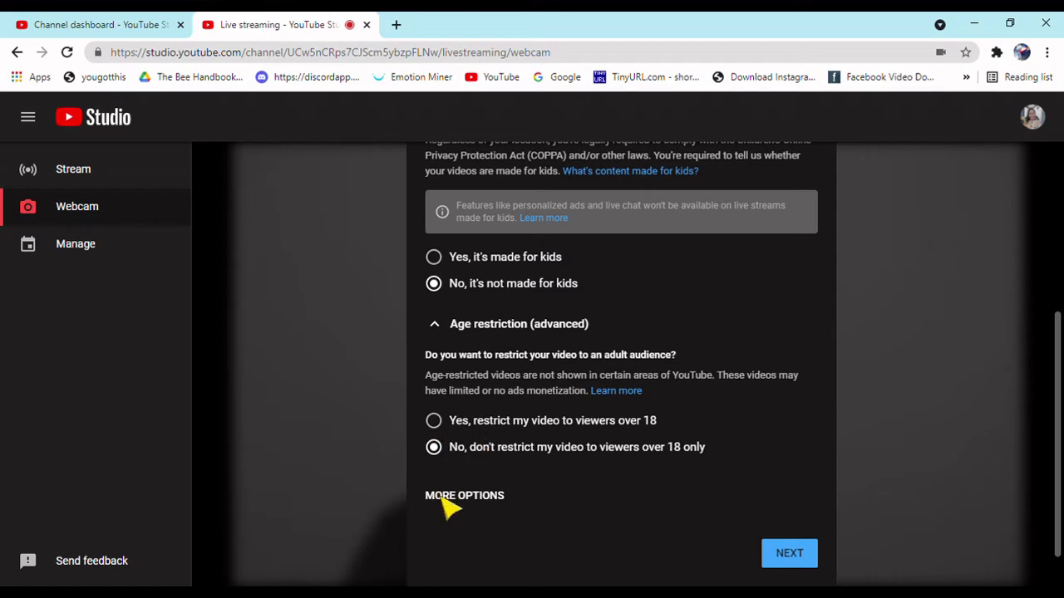
left_click(470, 498)
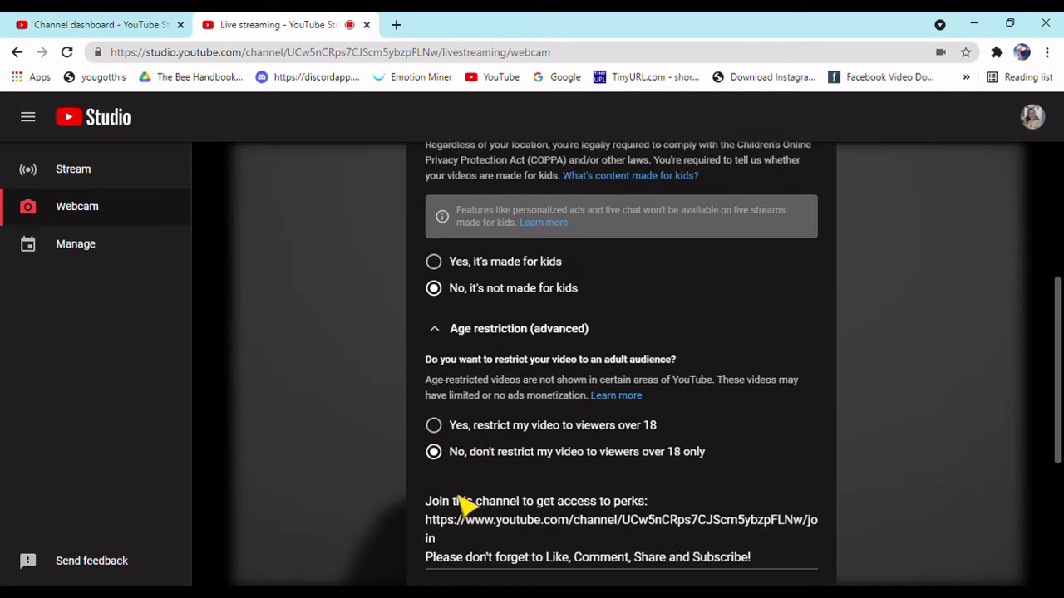
scroll(499, 503, "down", 3)
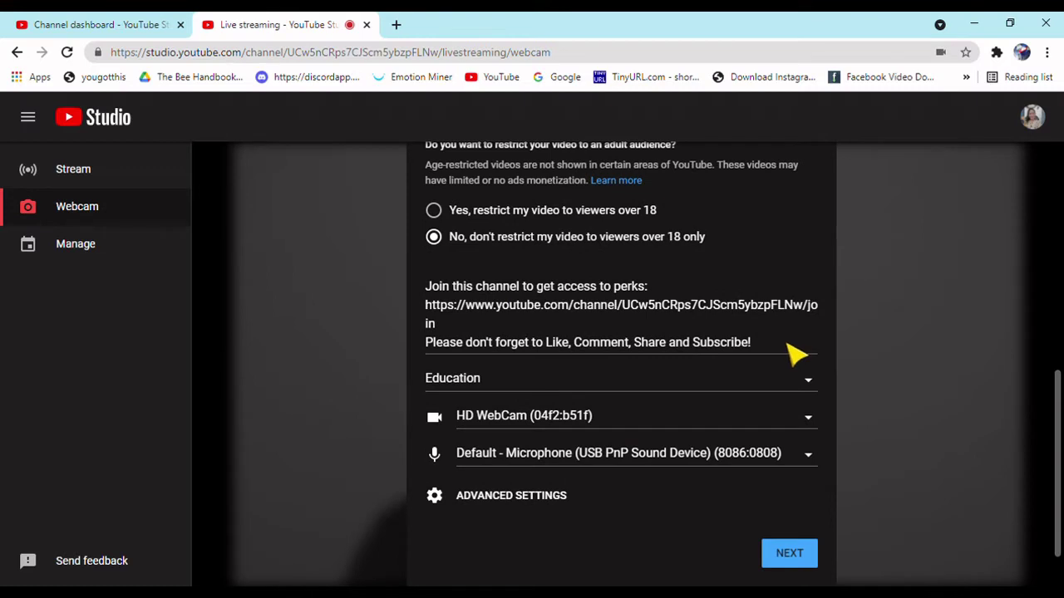
left_click(787, 348)
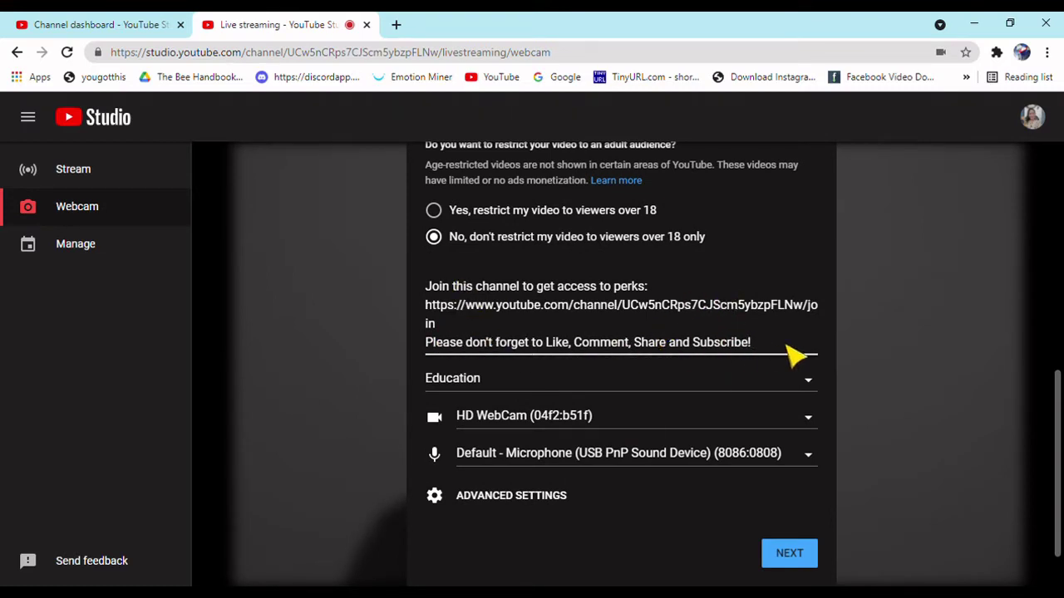
Step: Look through the available stream categories, leaving Education selected
left_click(815, 387)
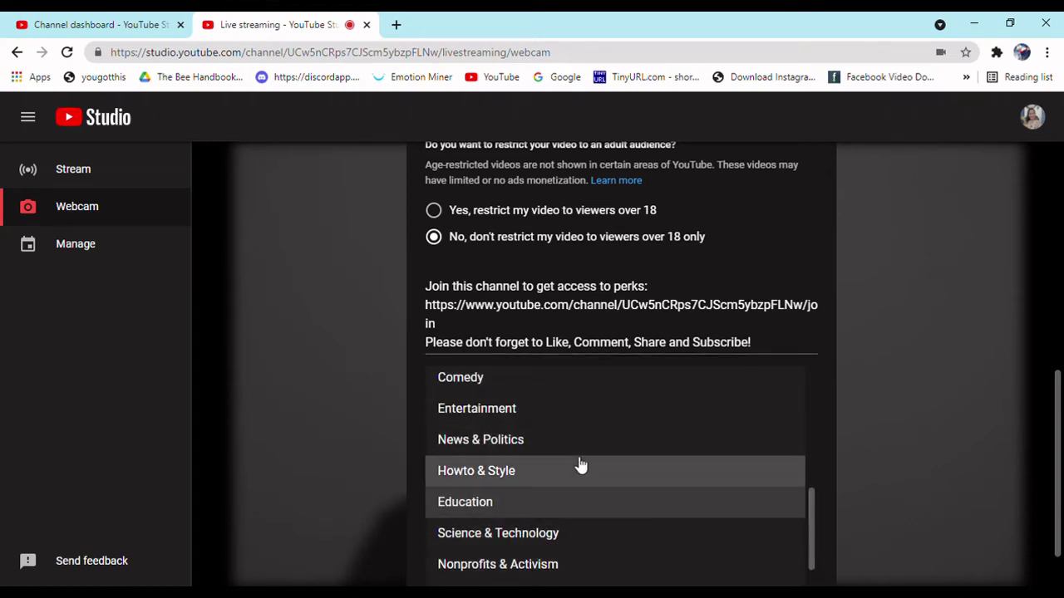
scroll(721, 433, "up", 3)
scroll(498, 474, "down", 5)
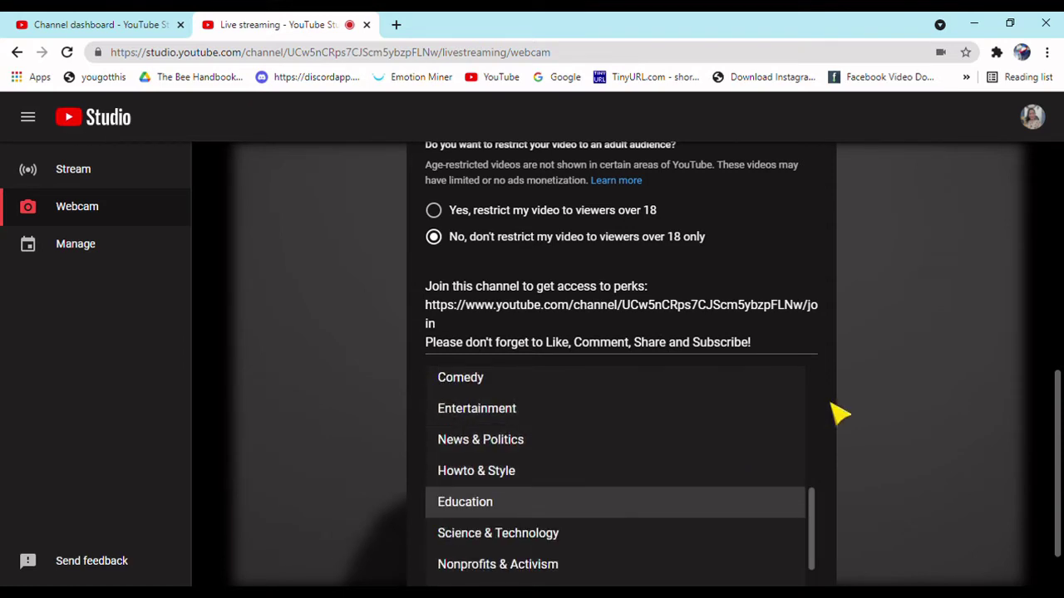
left_click(882, 396)
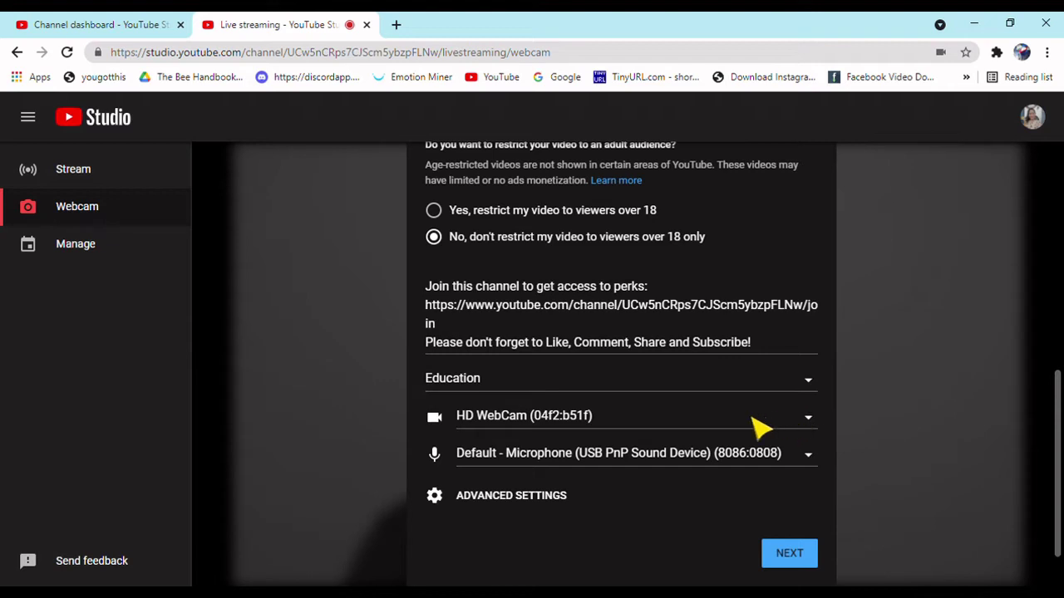
Step: Check the available camera and microphone sources for the stream without changing either one
left_click(807, 420)
left_click(837, 431)
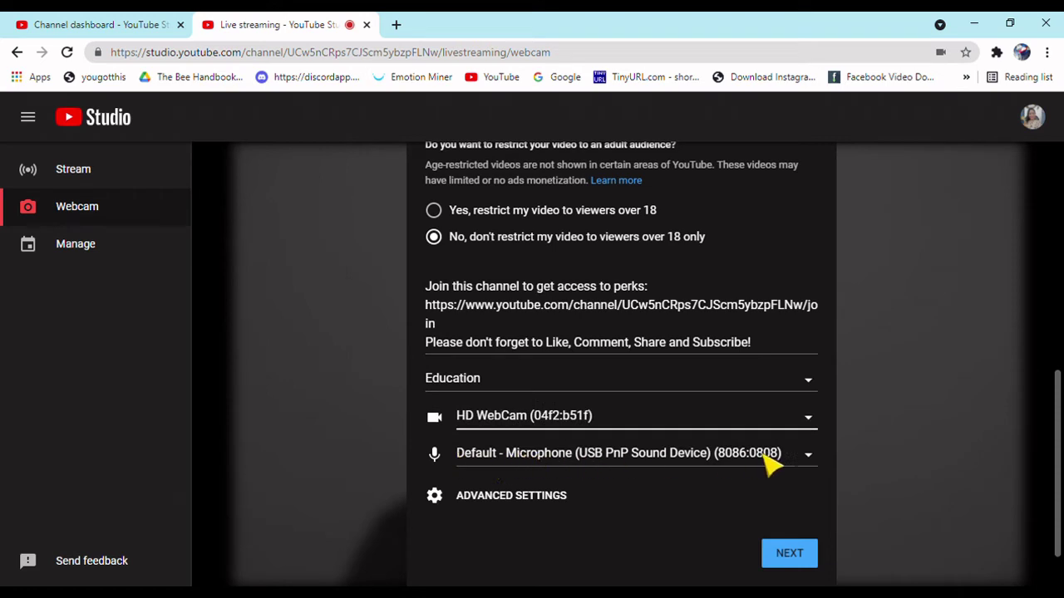
left_click(808, 458)
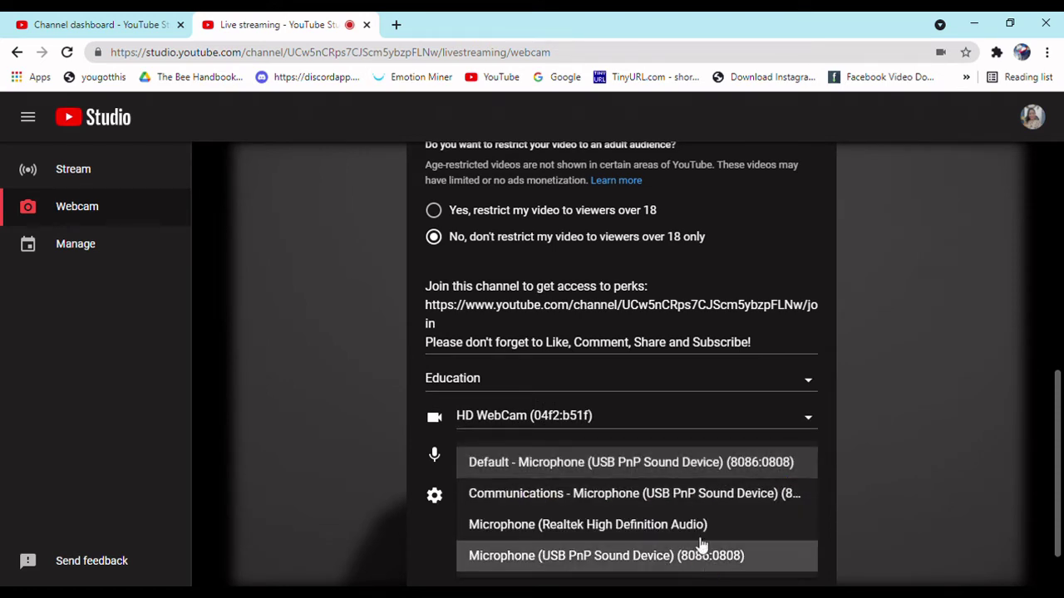
left_click(853, 459)
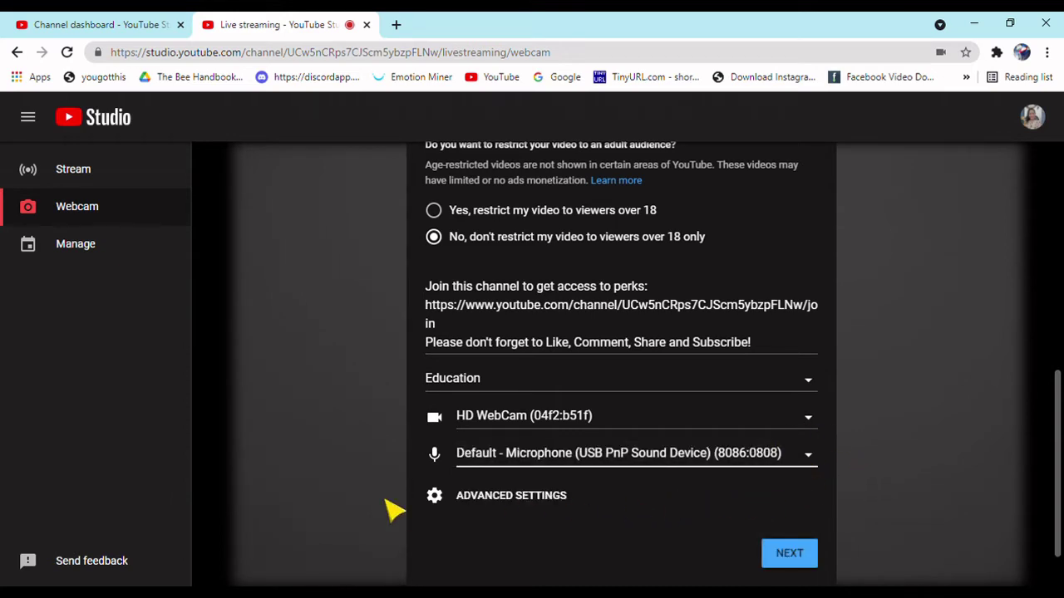
Step: Review the advanced settings for chat, paid promotion and monetization, and return to the webcam stream info
left_click(526, 498)
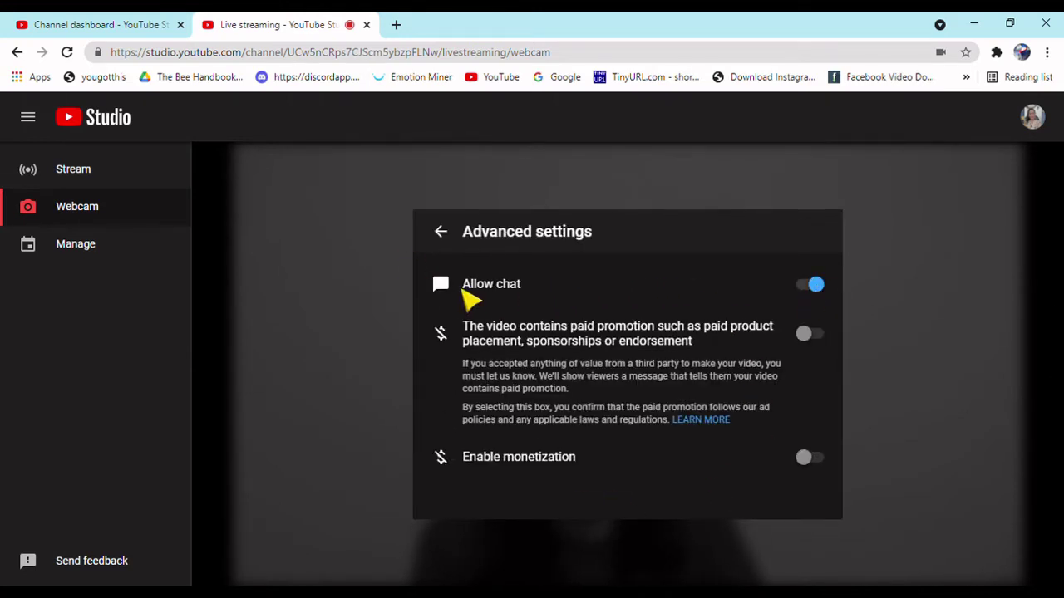
left_click(576, 301)
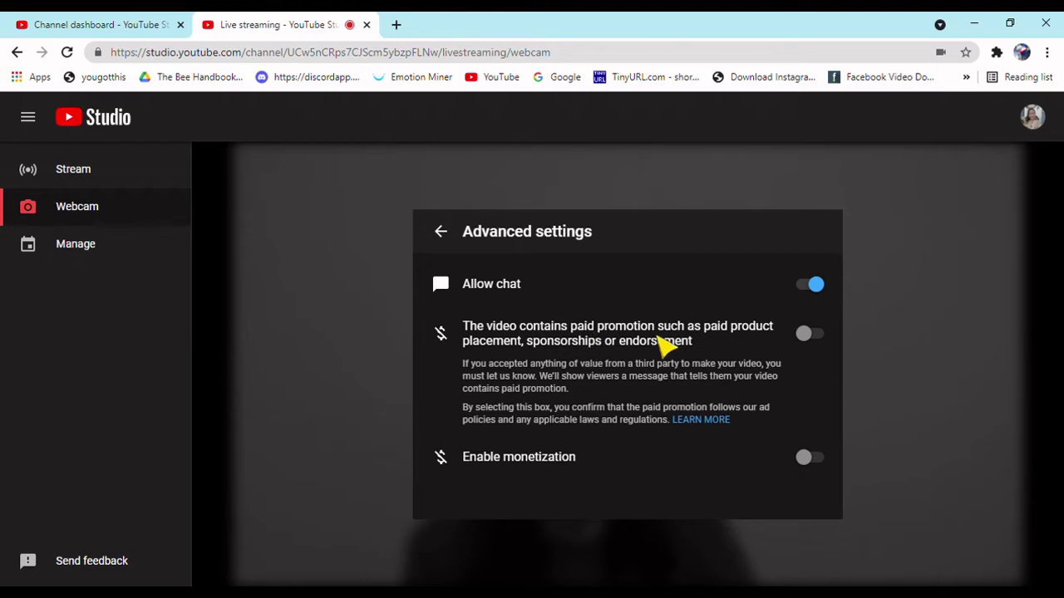
left_click(477, 480)
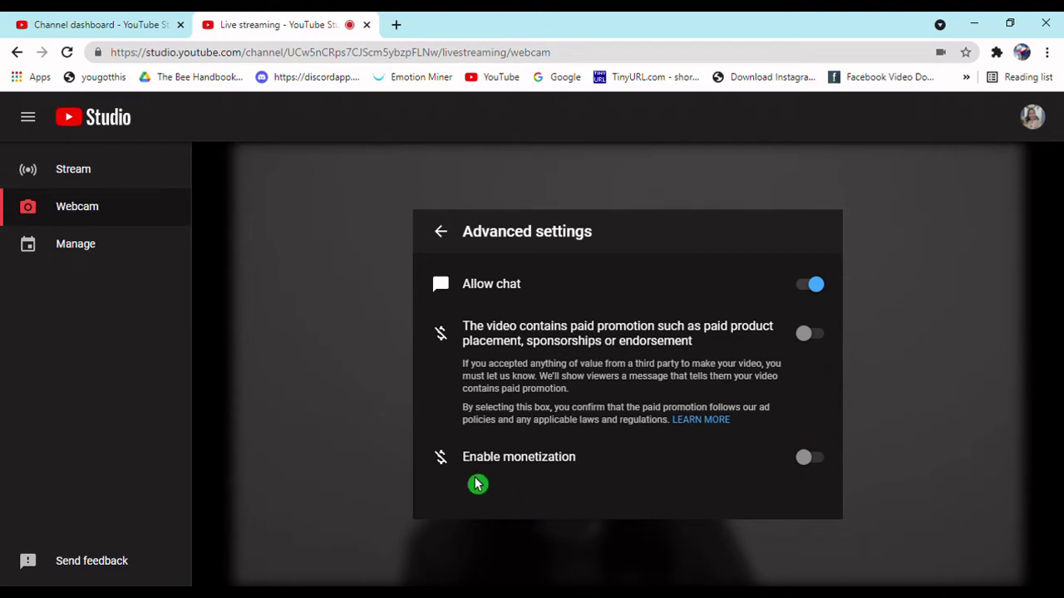
left_click(707, 475)
left_click(453, 237)
Step: Look over the completed webcam stream details and proceed to the stream preview
scroll(720, 346, "down", 3)
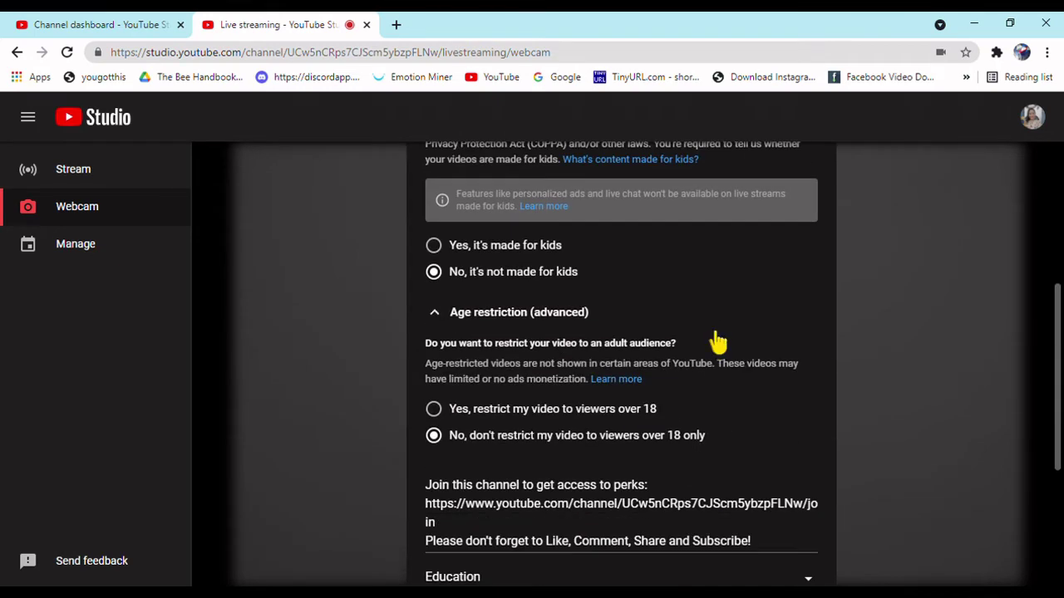
scroll(706, 332, "up", 3)
scroll(615, 278, "down", 6)
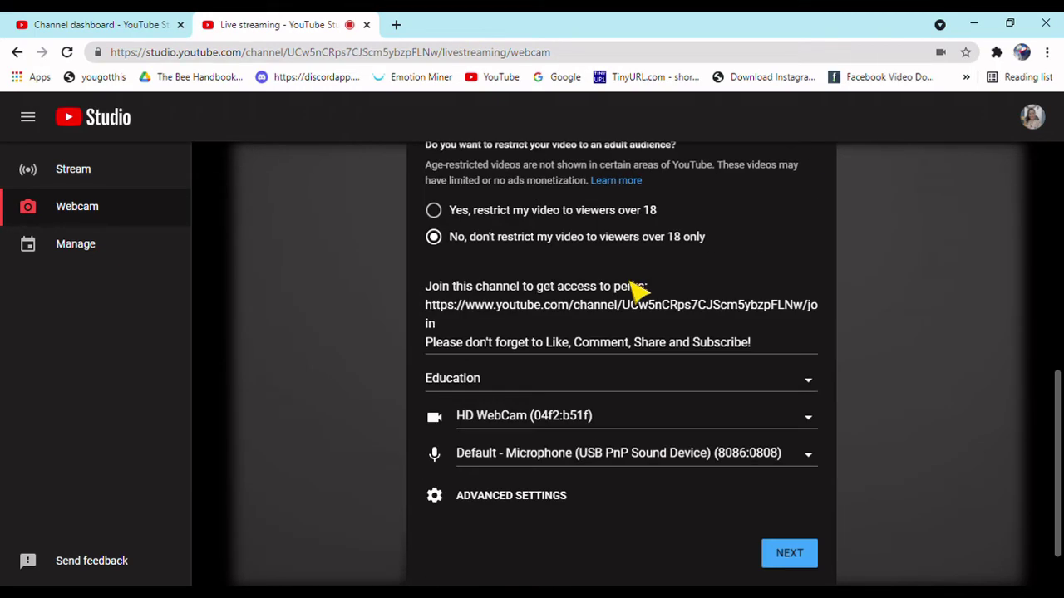
scroll(582, 409, "up", 6)
scroll(584, 397, "down", 6)
left_click(799, 555)
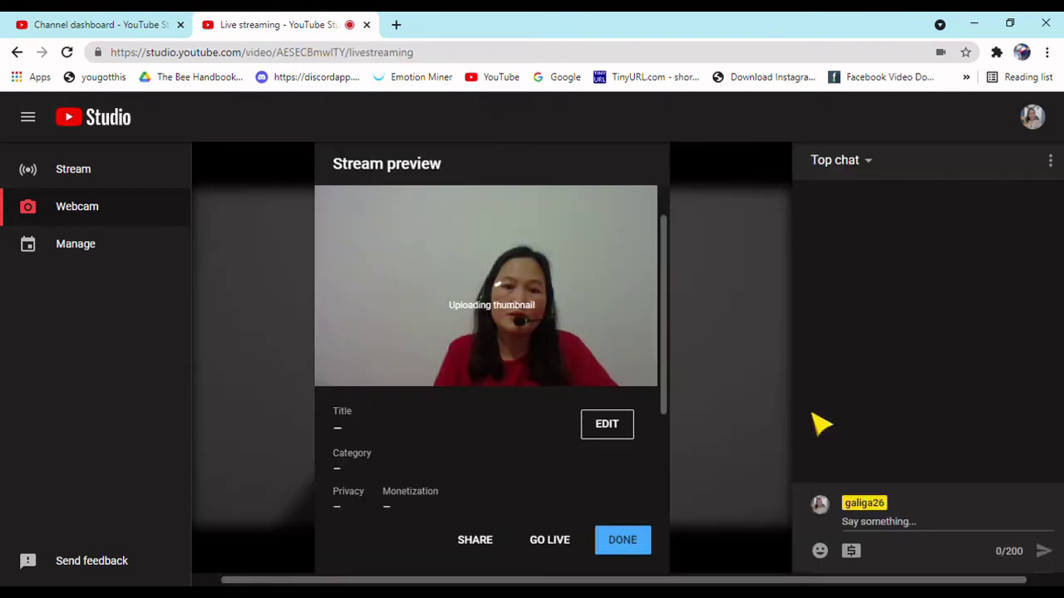
Step: View the sharing options and video link of the scheduled livestream, and return to the preview
left_click(472, 555)
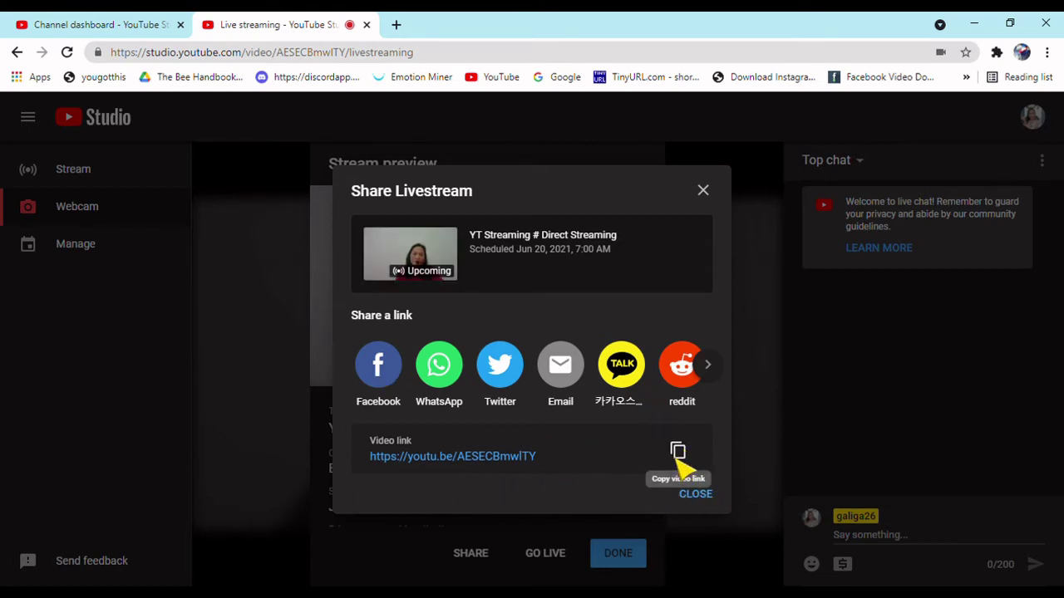
left_click(699, 497)
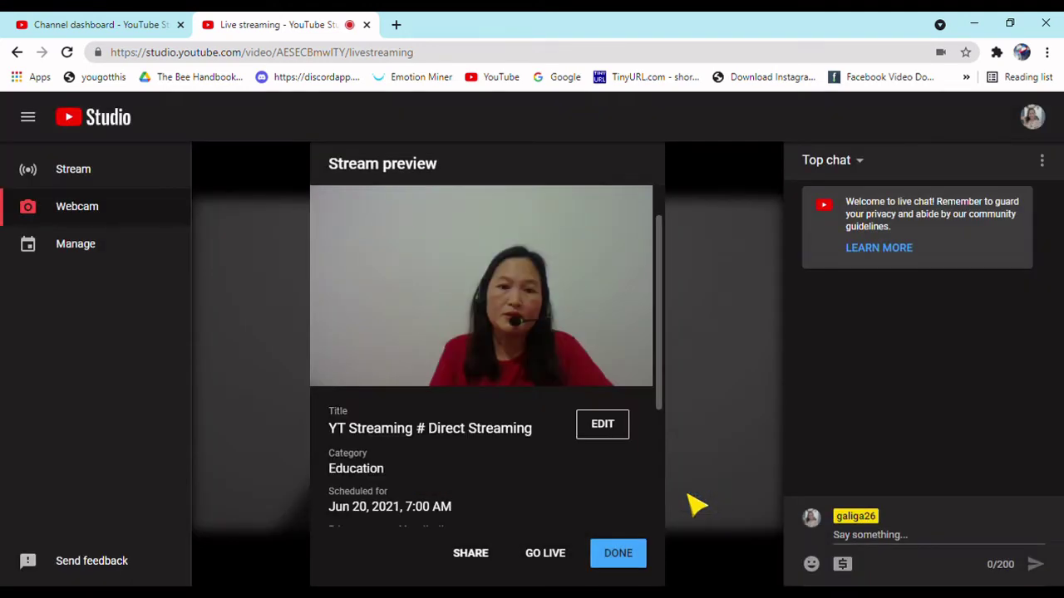
Step: Open the scheduled stream's settings for editing and review its title and description
left_click(604, 432)
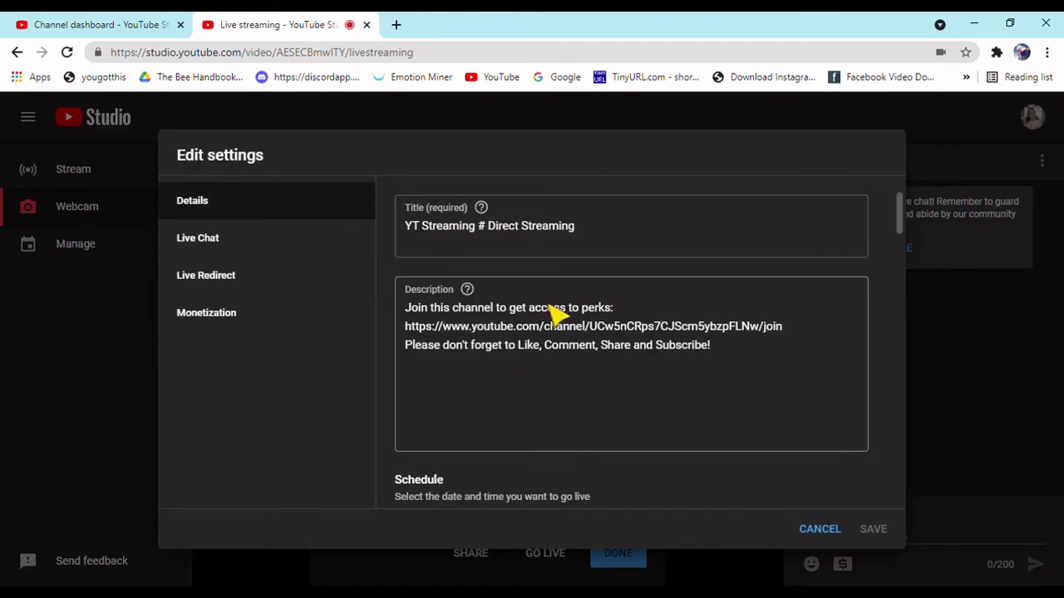
scroll(552, 312, "down", 3)
scroll(617, 285, "up", 3)
left_click(780, 381)
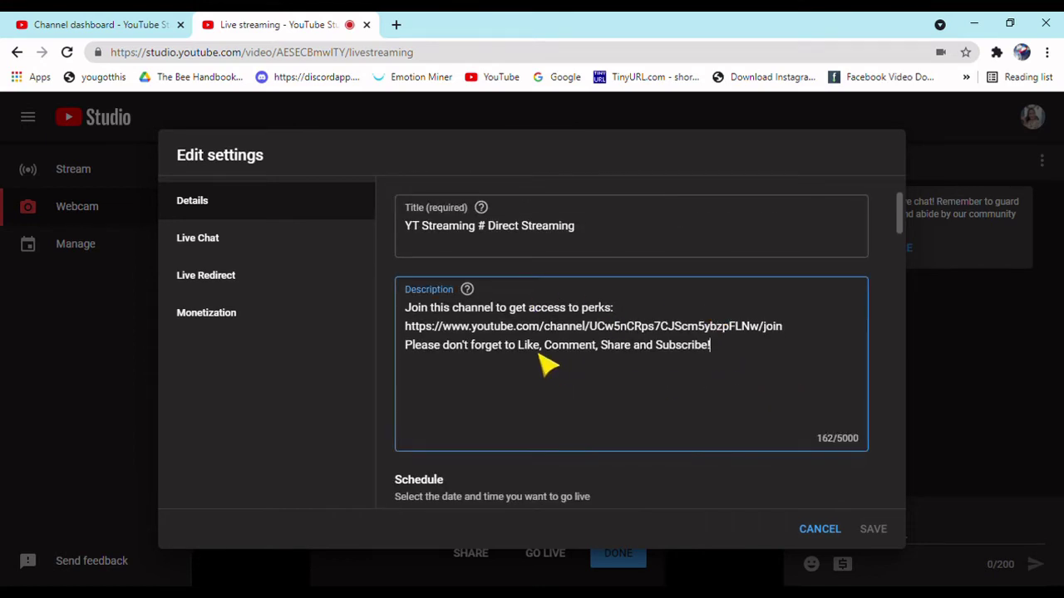
scroll(596, 374, "down", 3)
scroll(584, 277, "up", 3)
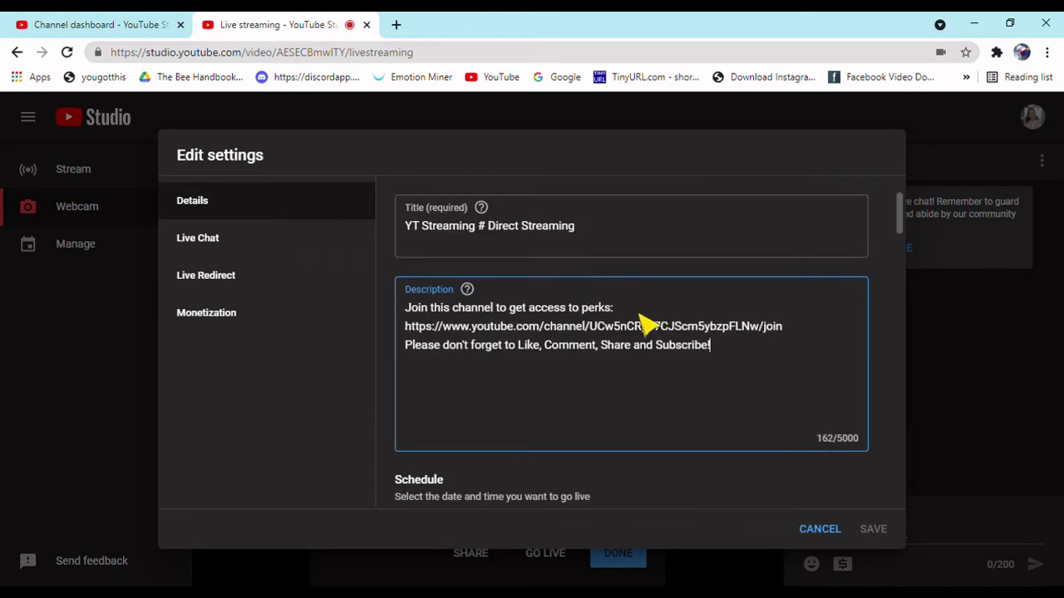
Step: Examine the privacy choices for the stream's visibility, keeping it Public
scroll(642, 320, "down", 5)
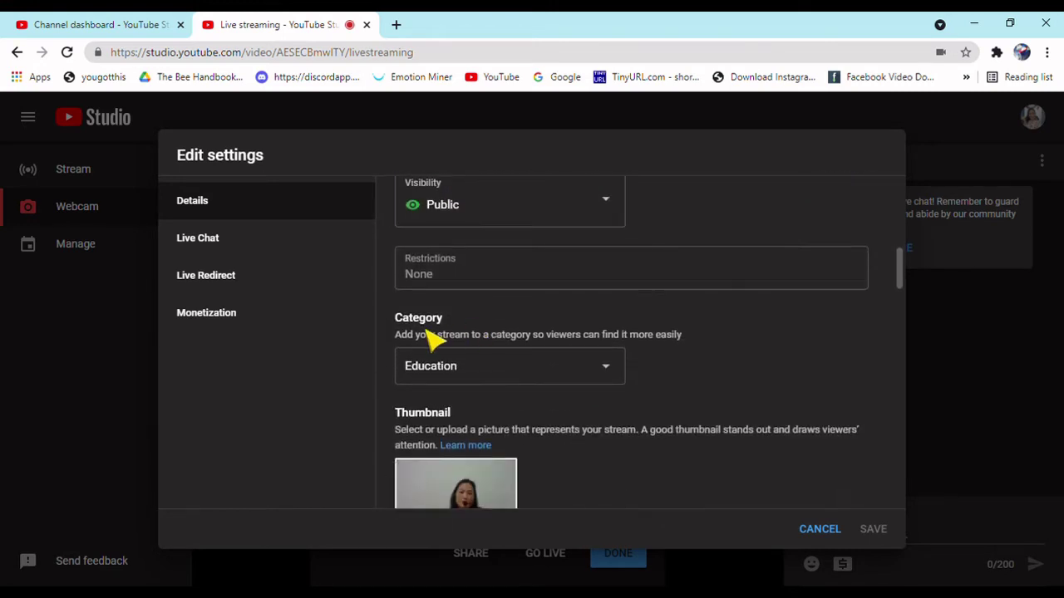
scroll(424, 336, "up", 2)
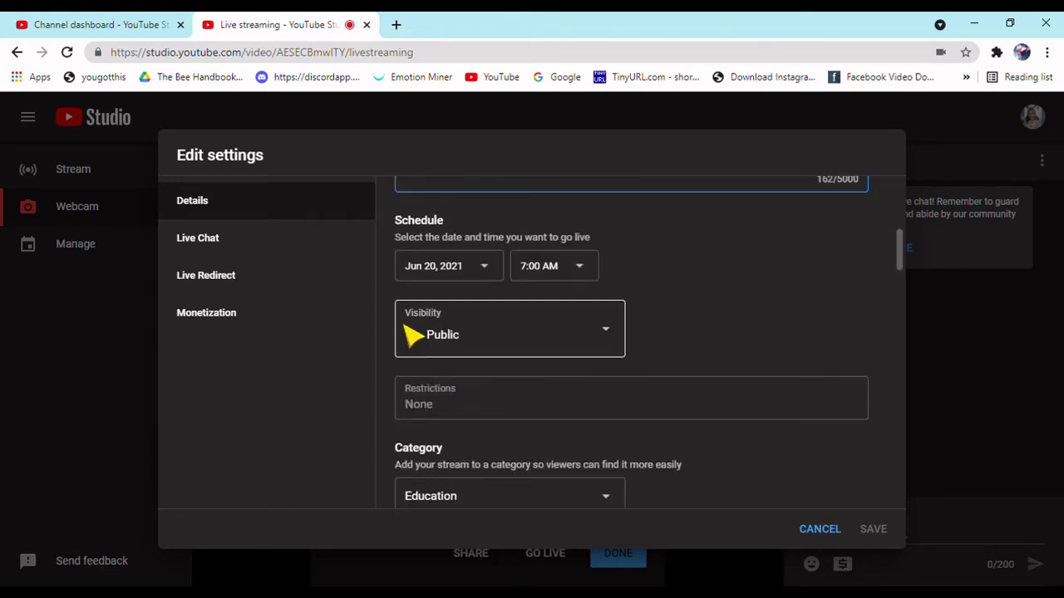
left_click(609, 337)
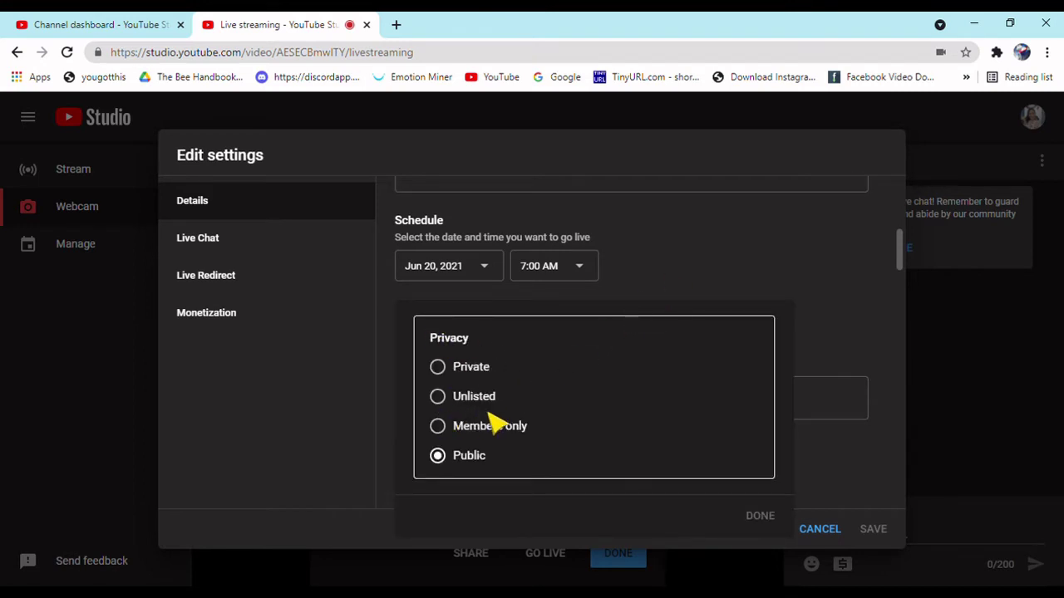
left_click(664, 272)
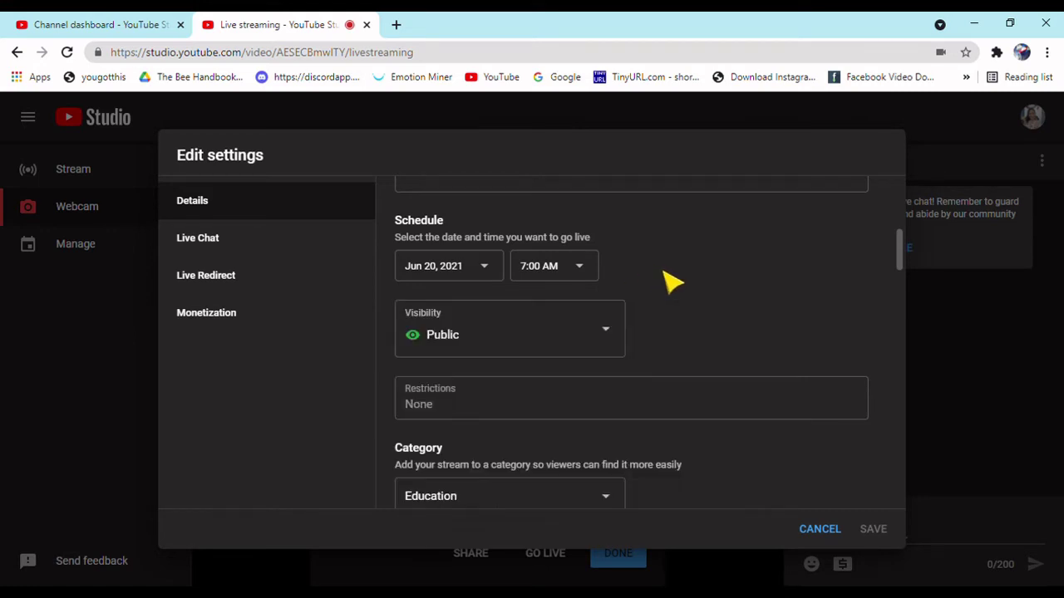
Step: Replace the stream's thumbnail with the custom "Welcome to my Livestream" image file
scroll(589, 349, "down", 2)
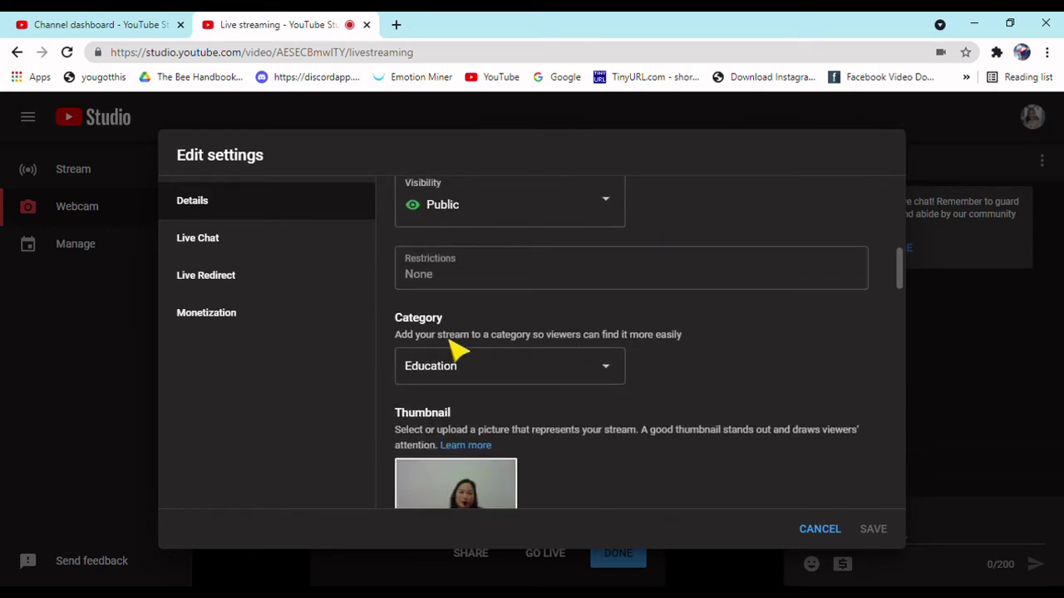
scroll(499, 307, "down", 2)
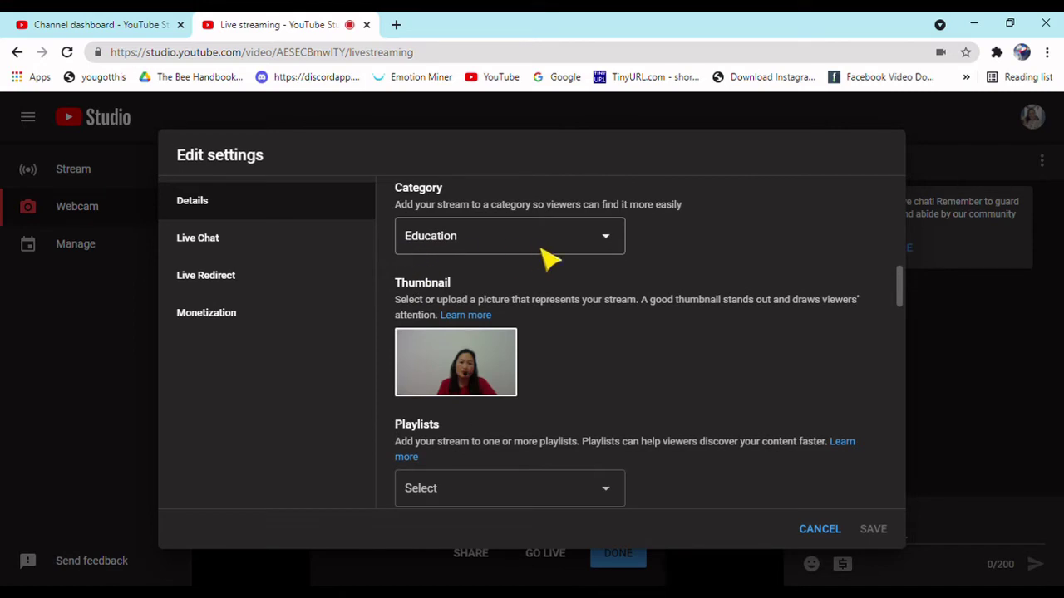
scroll(524, 286, "down", 2)
scroll(478, 280, "up", 2)
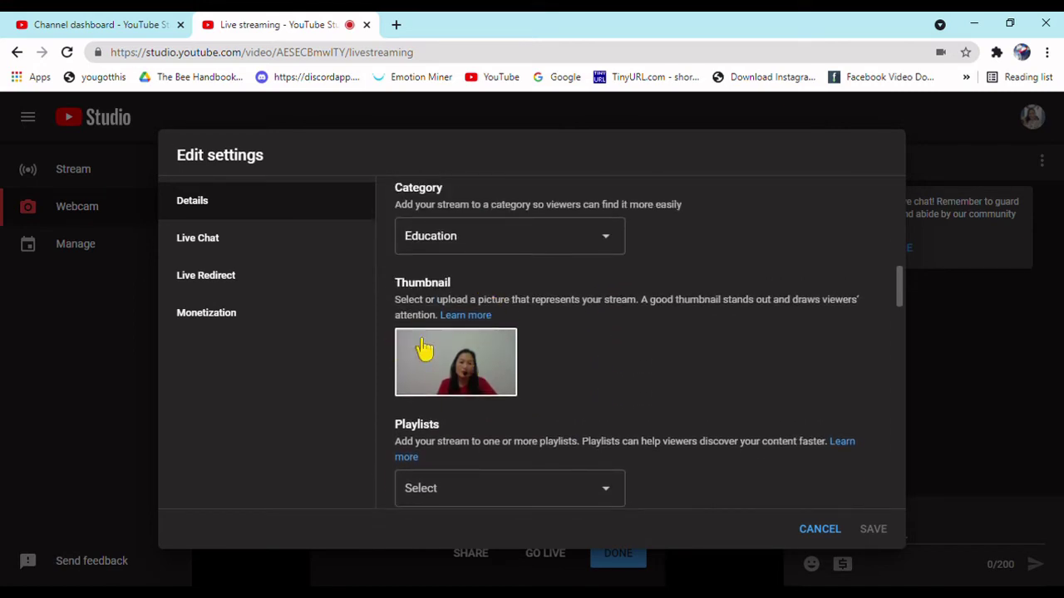
left_click(504, 344)
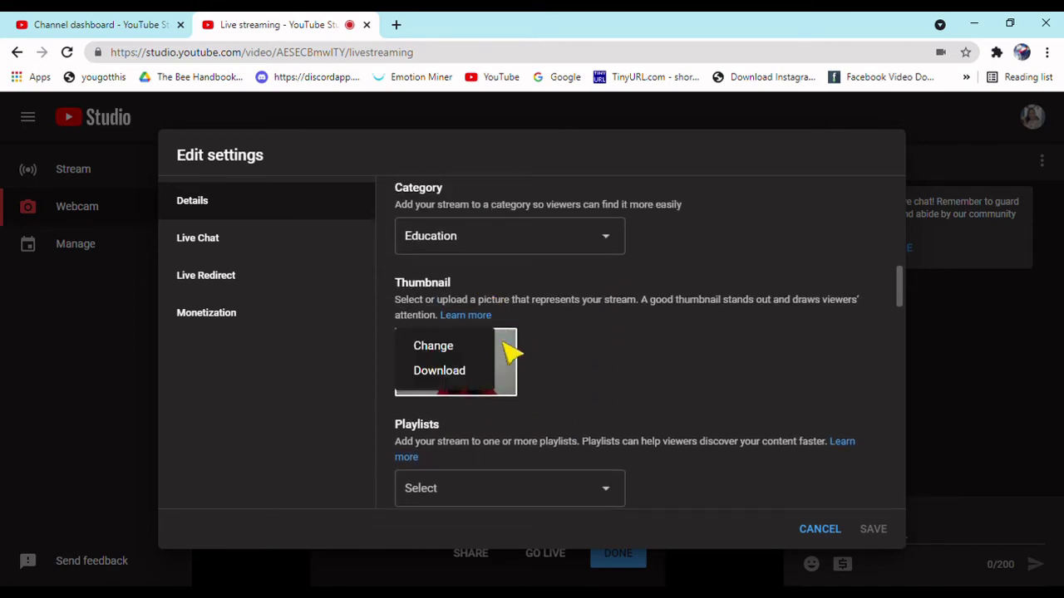
left_click(450, 348)
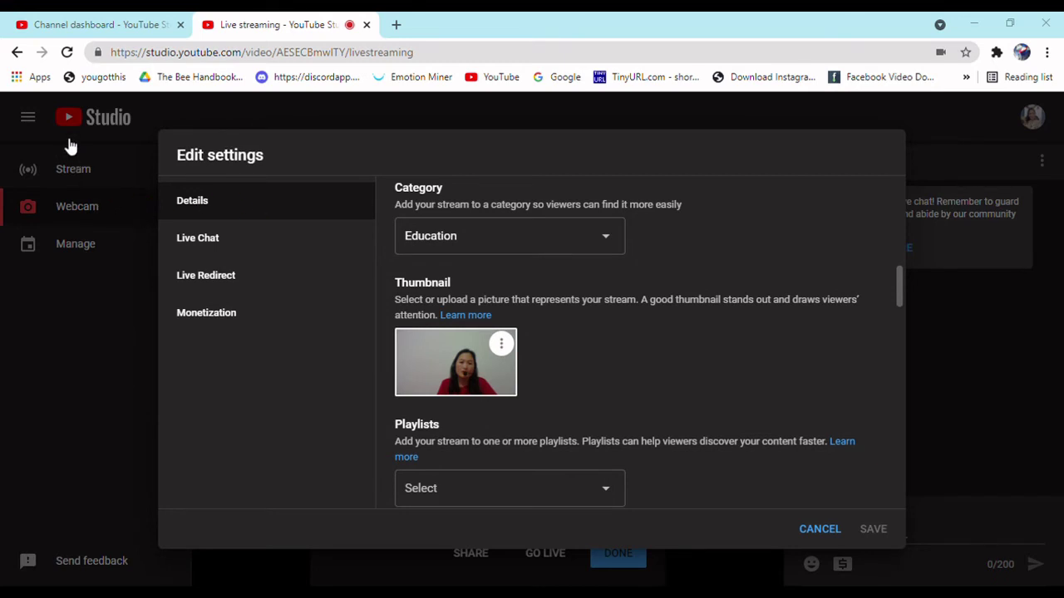
left_click(250, 177)
left_click(243, 177)
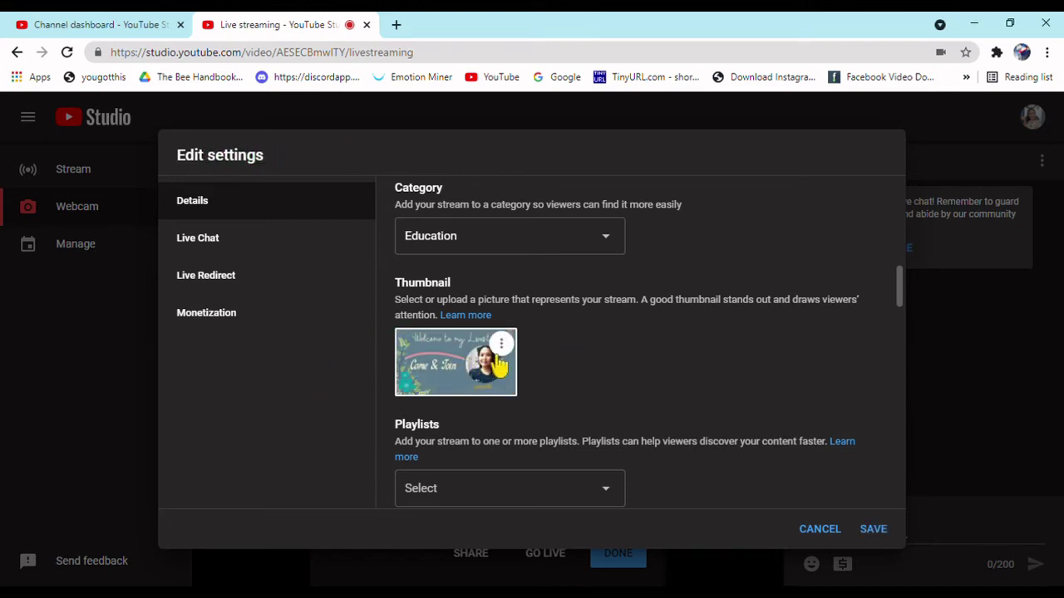
Step: Add the stream to the Live Streaming playlist
scroll(527, 356, "down", 2)
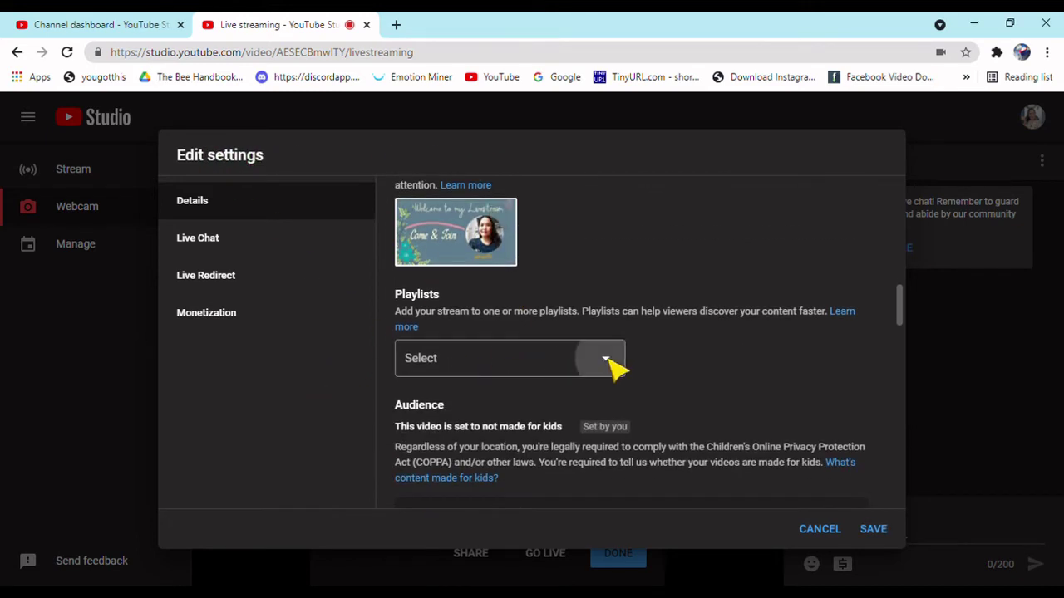
left_click(613, 365)
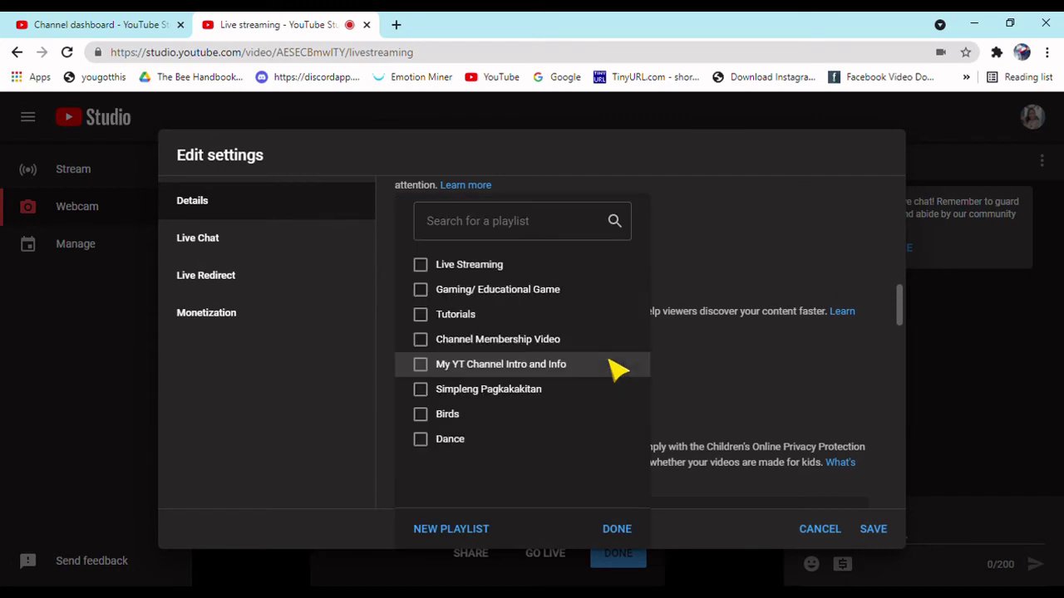
left_click(448, 265)
left_click(617, 528)
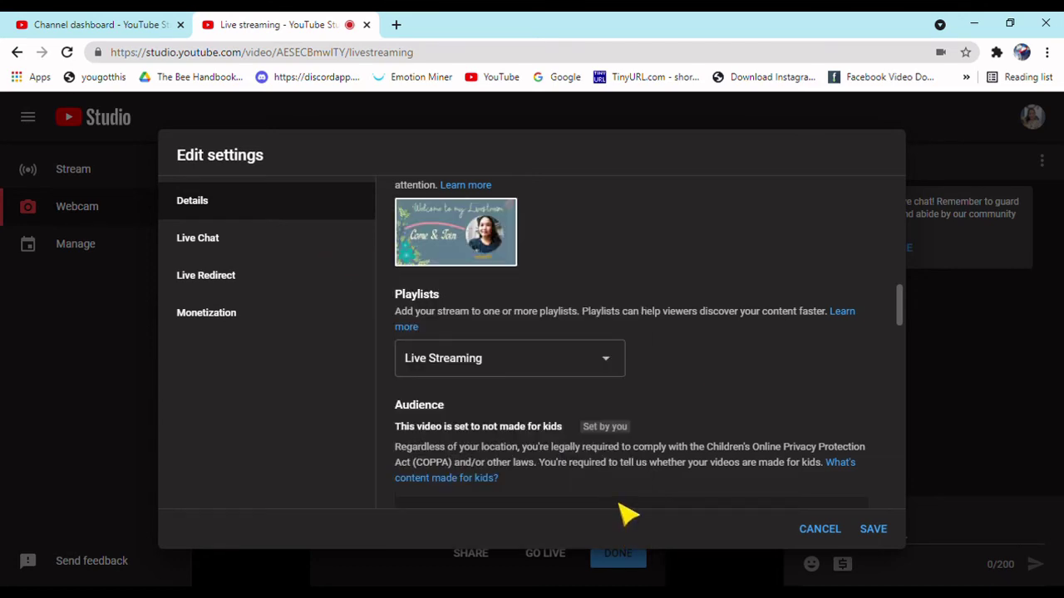
Step: Set comment visibility to hold potentially inappropriate comments for review, and keep showing how many viewers like and dislike the stream
scroll(624, 507, "down", 3)
scroll(592, 394, "down", 5)
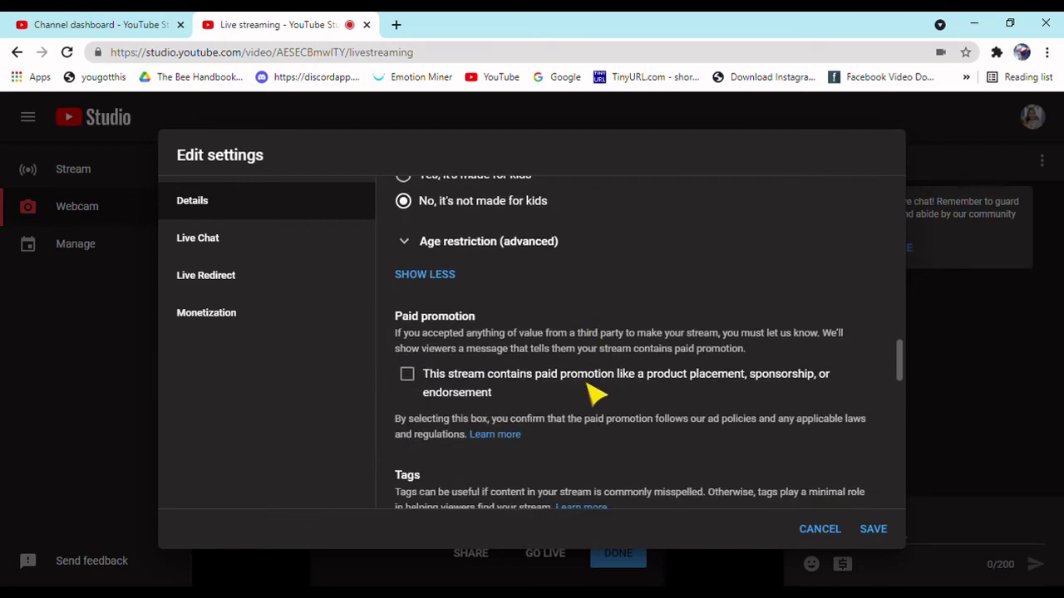
left_click_drag(901, 408, 900, 487)
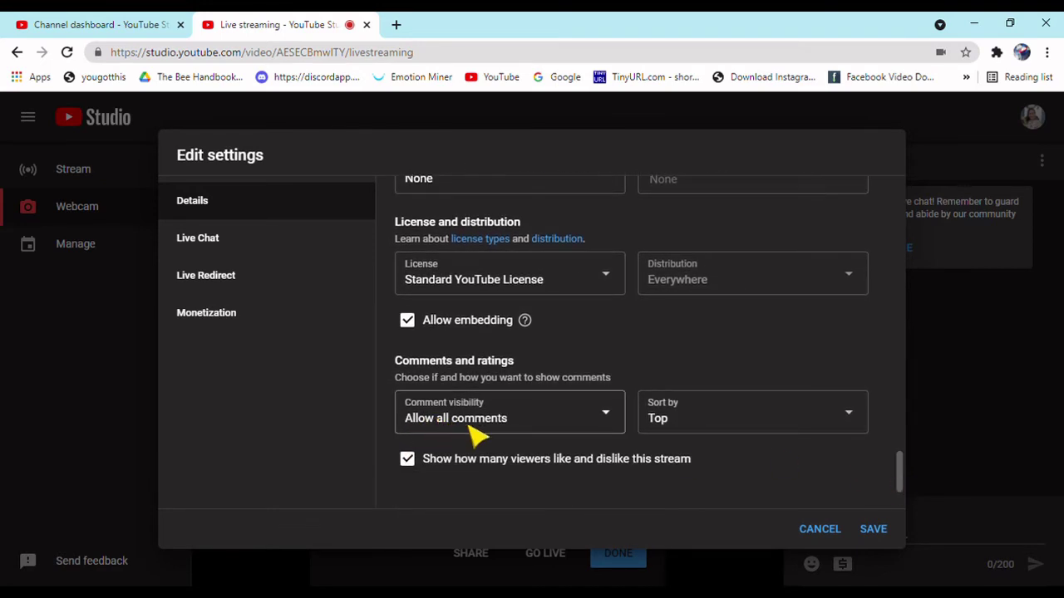
left_click(615, 421)
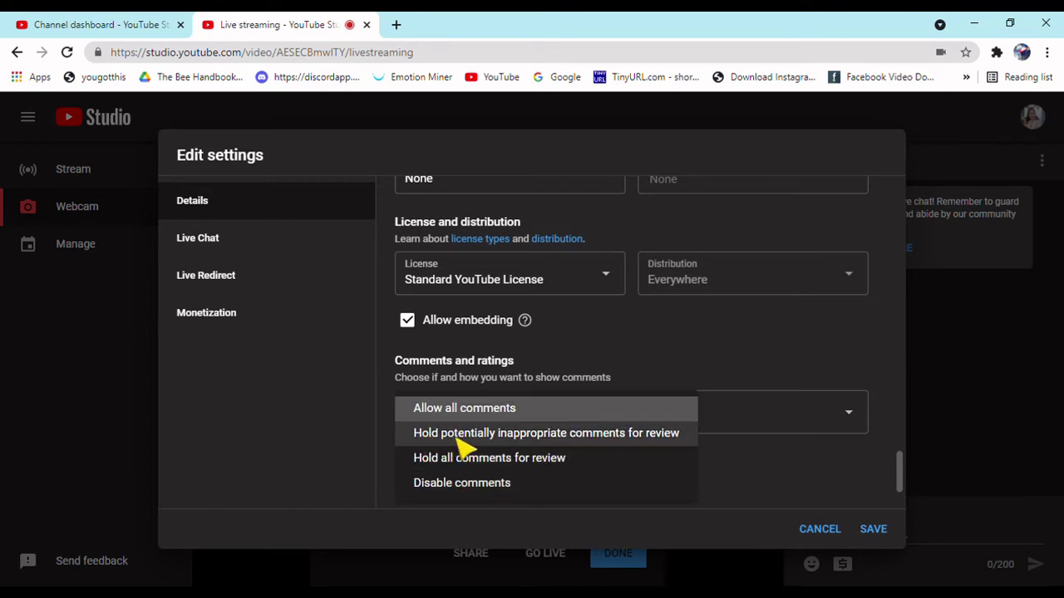
left_click(569, 436)
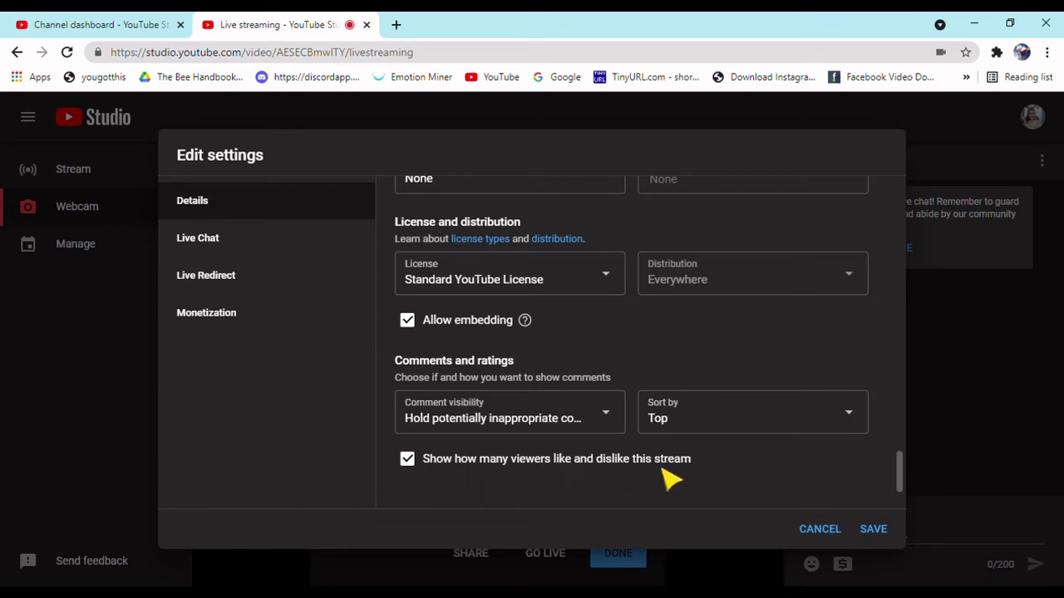
left_click(408, 462)
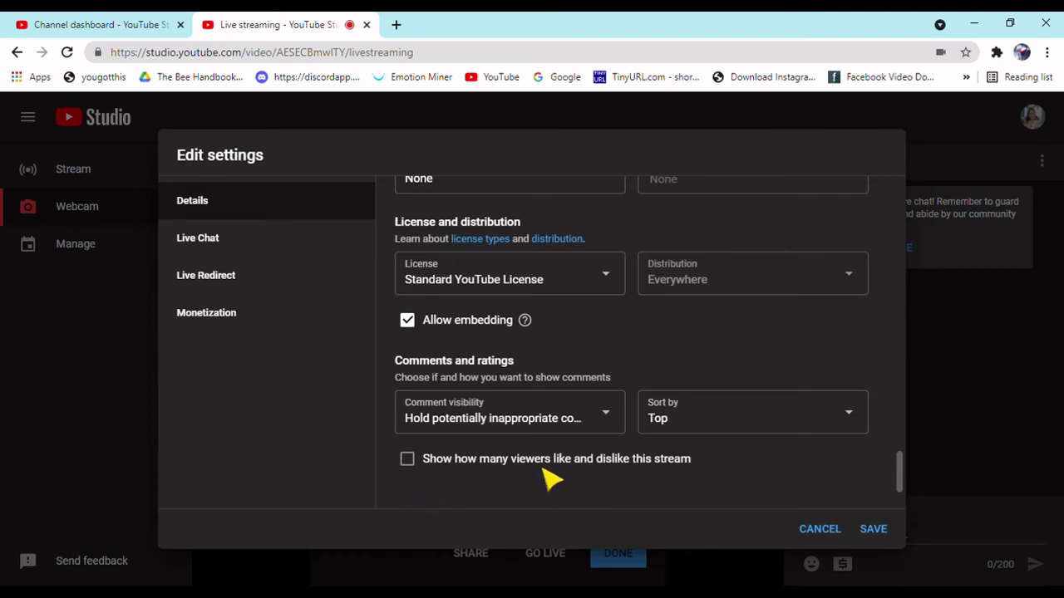
left_click(408, 462)
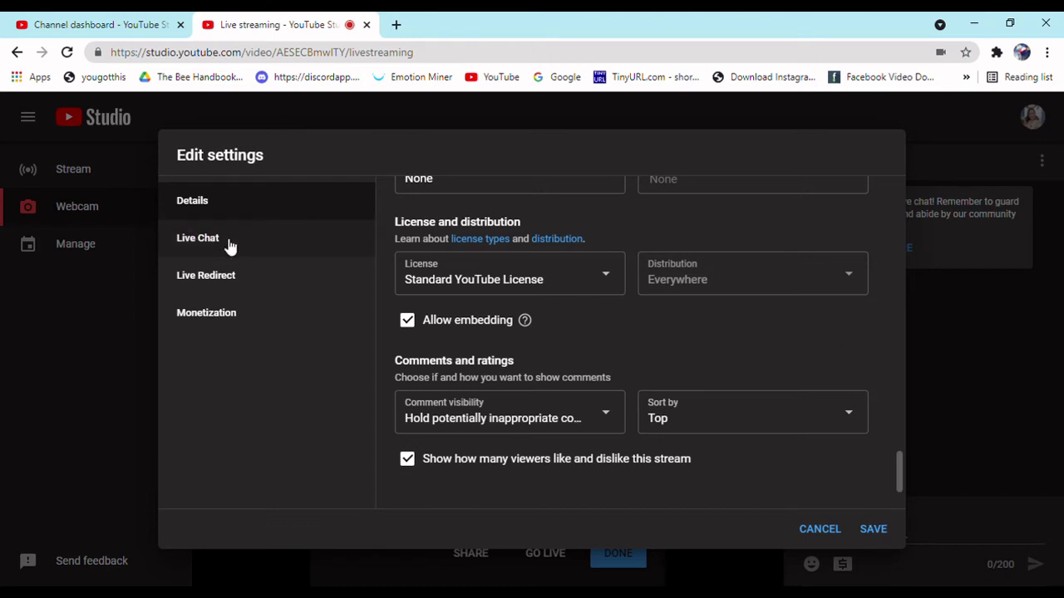
Step: Examine the stream's Live Chat options and the videos available for Live Redirect, without selecting a redirect target
left_click(204, 245)
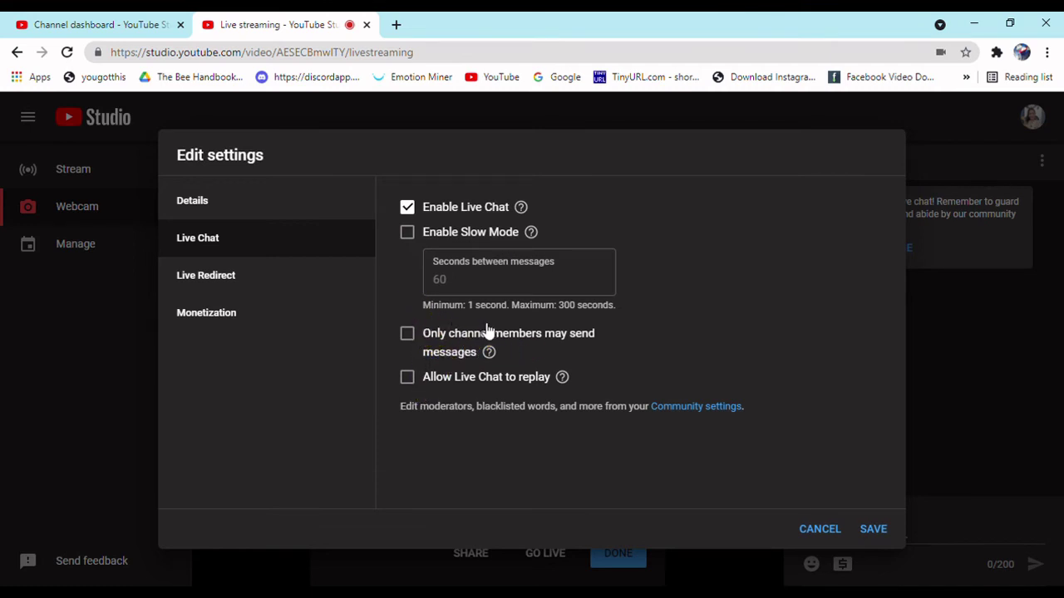
left_click(226, 277)
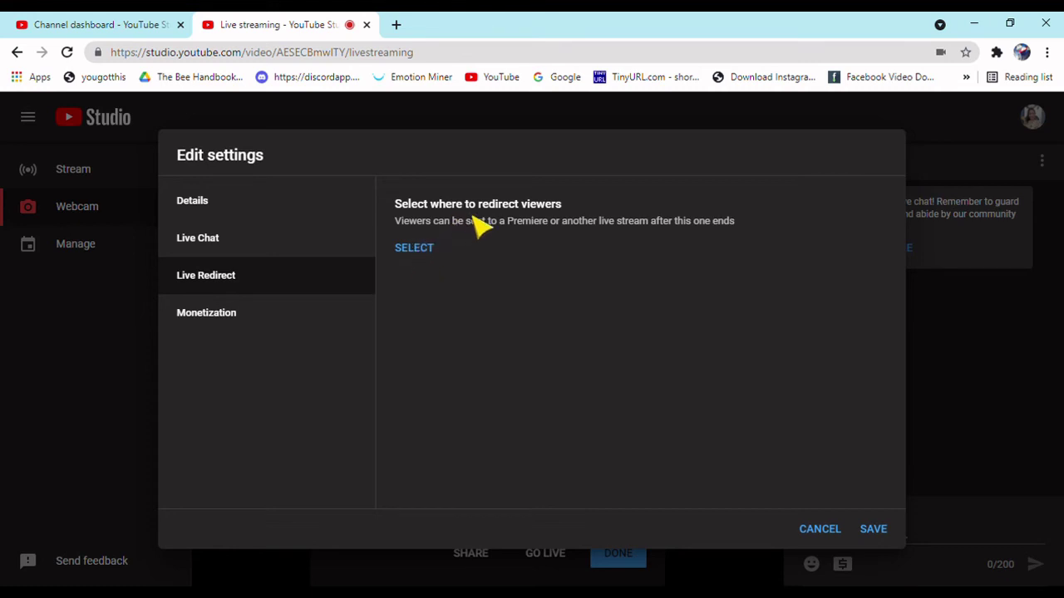
left_click(415, 248)
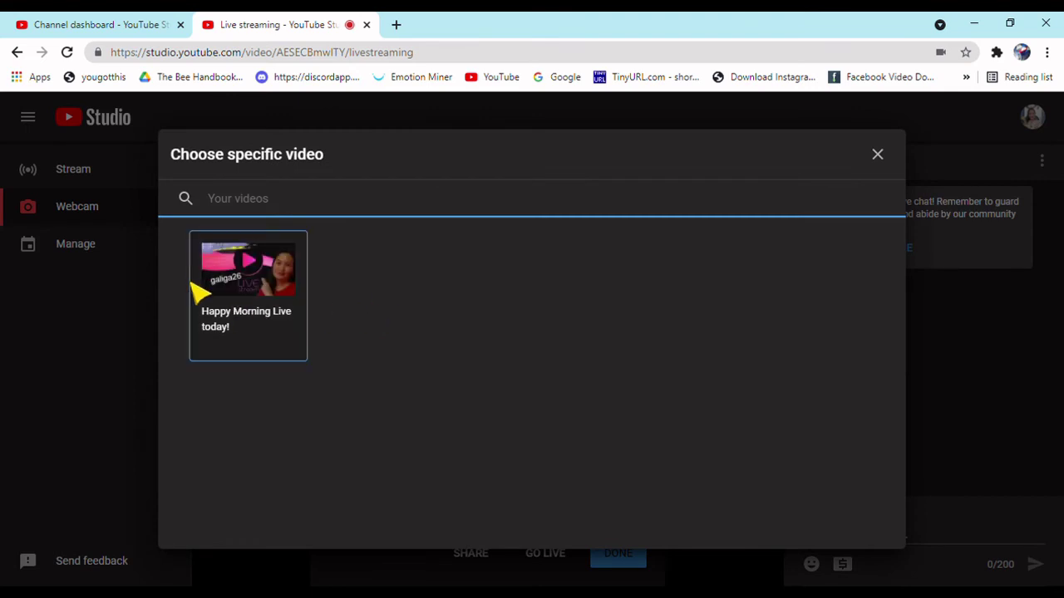
left_click(877, 154)
Step: Examine the stream's monetization choices and leave monetization off
left_click(206, 322)
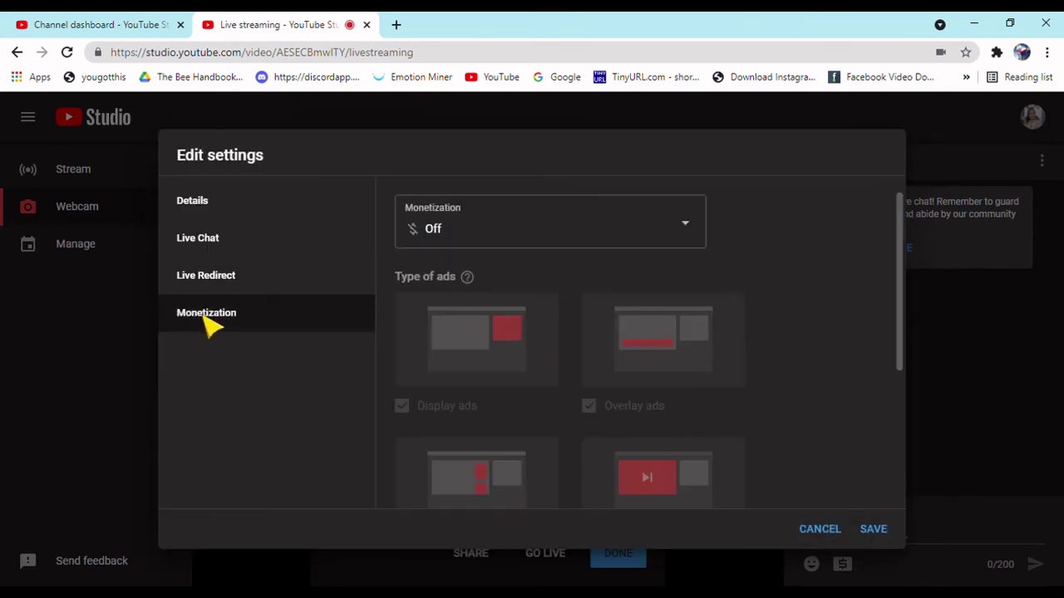
left_click(687, 237)
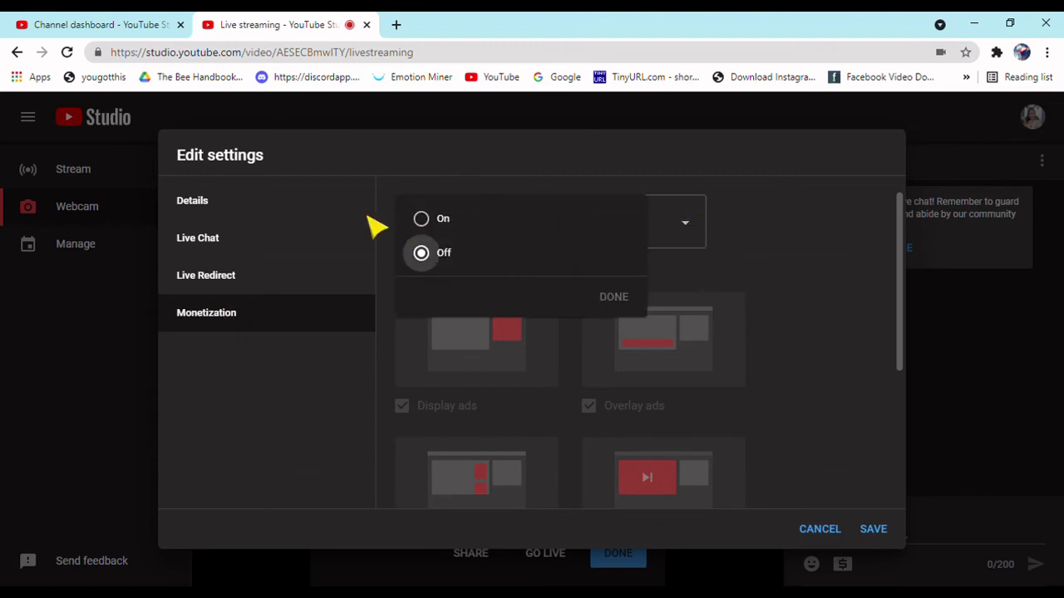
left_click(213, 320)
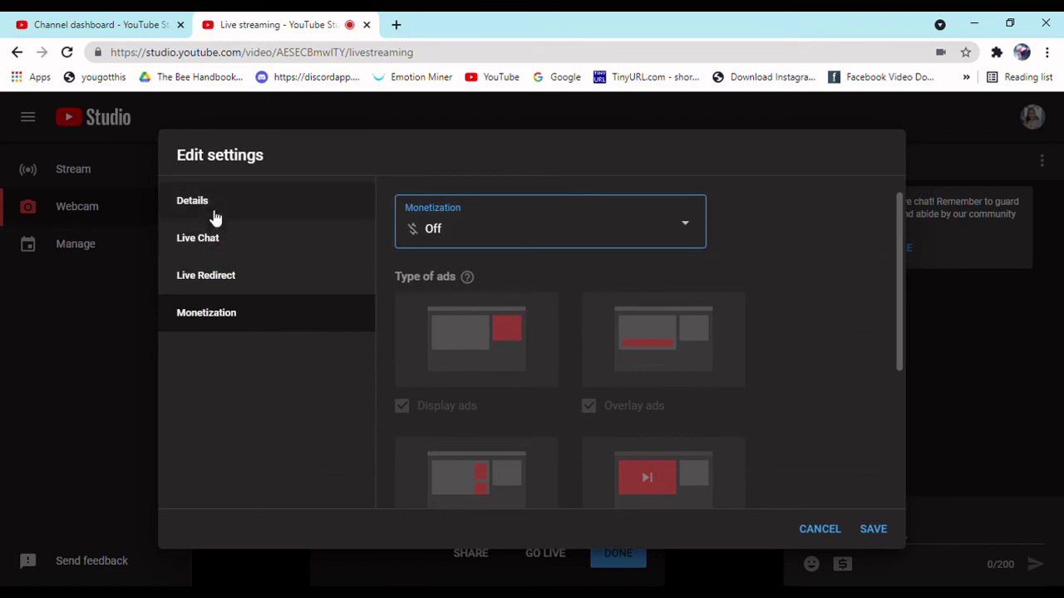
Step: Check the stream's Details settings through to the comment options and save the edited settings
left_click(212, 213)
scroll(713, 312, "down", 15)
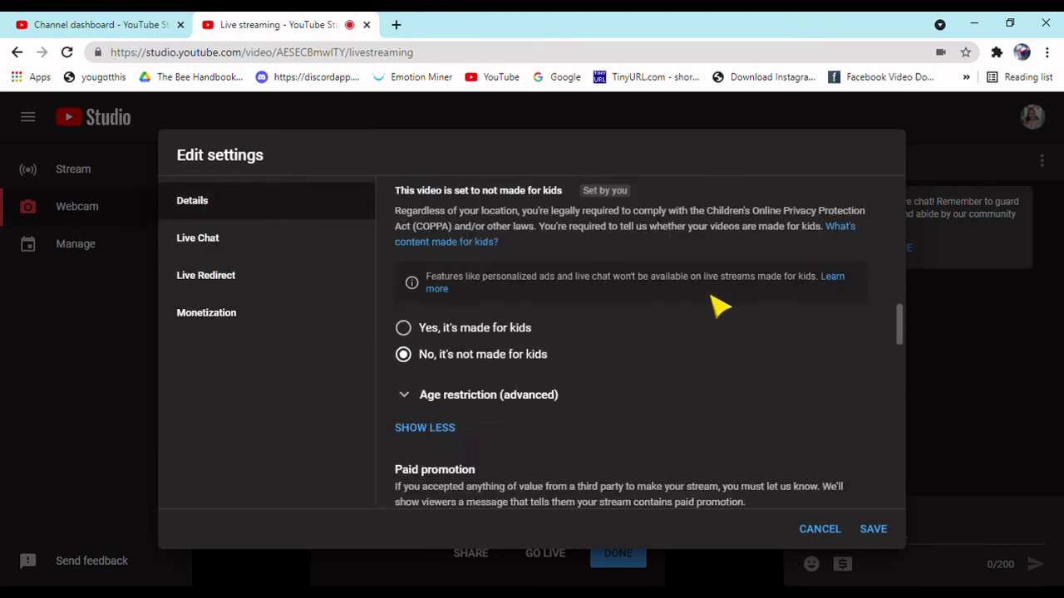
scroll(746, 409, "down", 5)
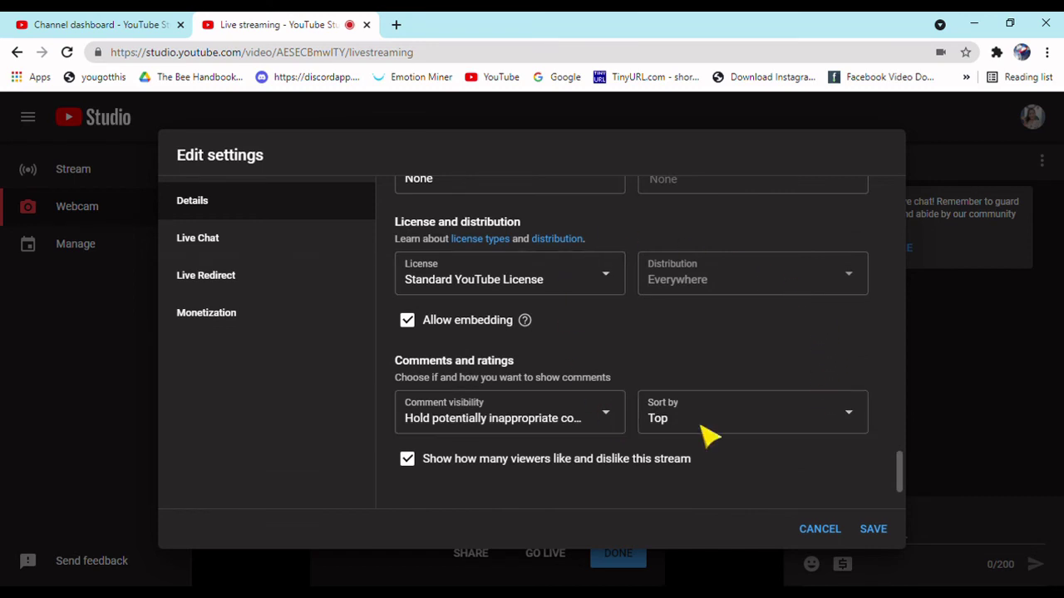
left_click(874, 530)
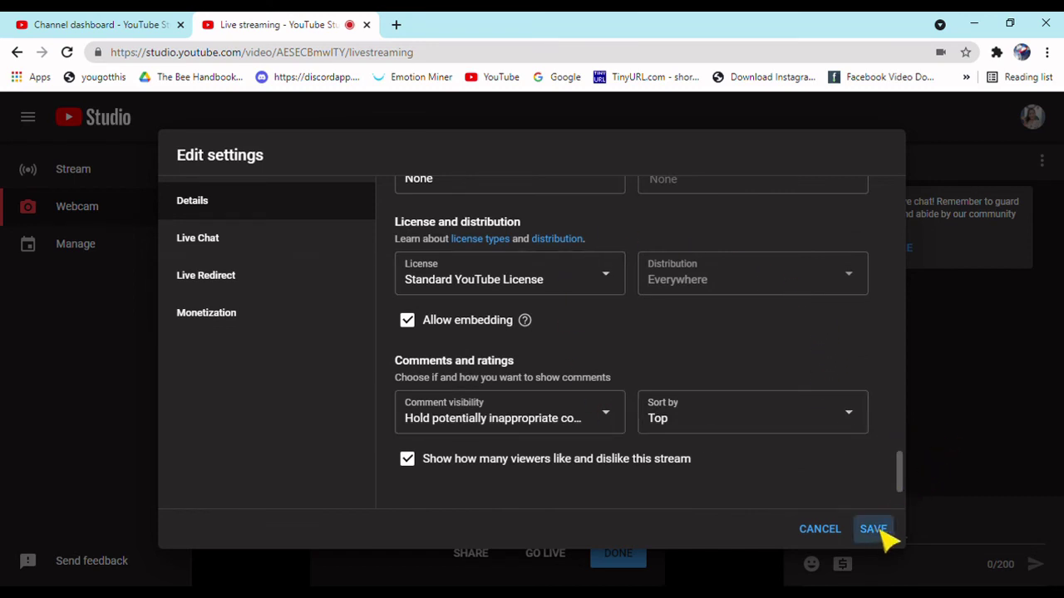
Step: Review the thumbnail, schedule, privacy and device details in the stream preview
mouse_move(582, 314)
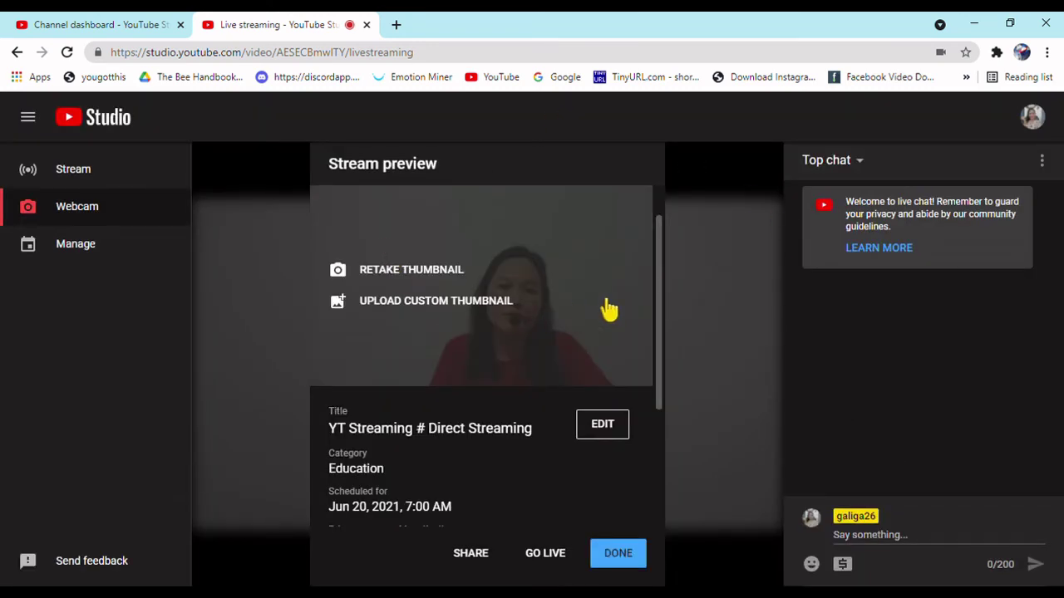
scroll(608, 308, "down", 2)
scroll(609, 309, "up", 2)
scroll(611, 309, "down", 2)
scroll(610, 309, "down", 1)
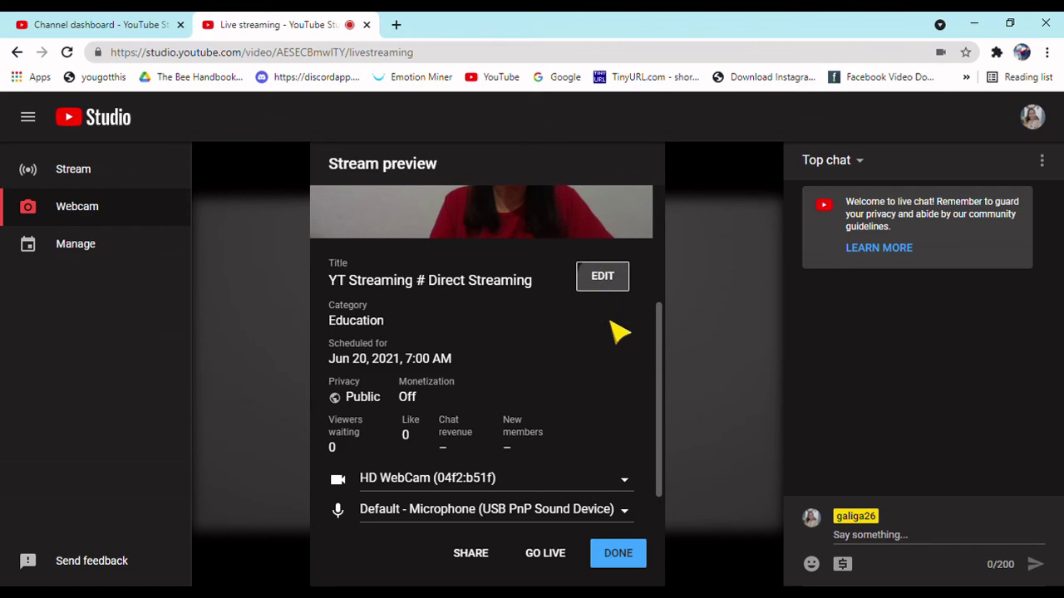
Step: Reopen the stream's settings to check the custom thumbnail and playlist, and leave them without making changes
left_click(602, 276)
scroll(615, 331, "down", 5)
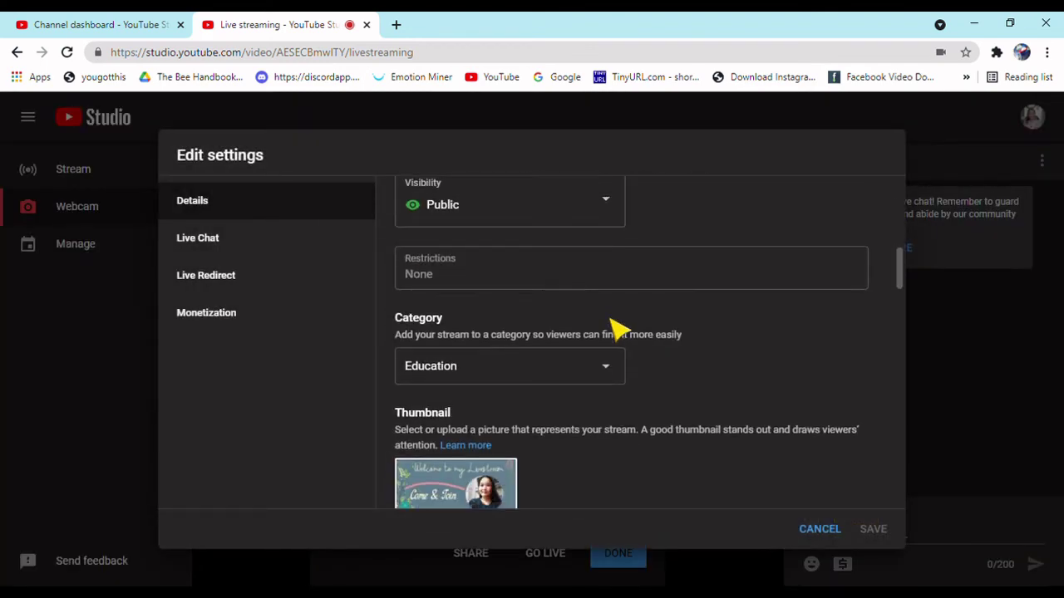
mouse_move(460, 245)
scroll(461, 257, "up", 2)
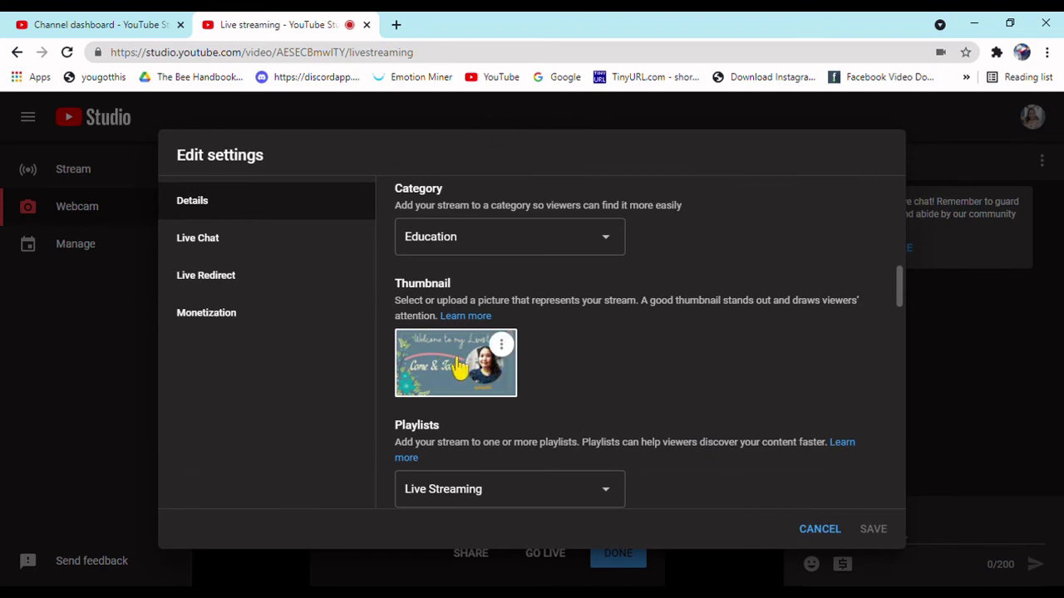
scroll(462, 366, "down", 6)
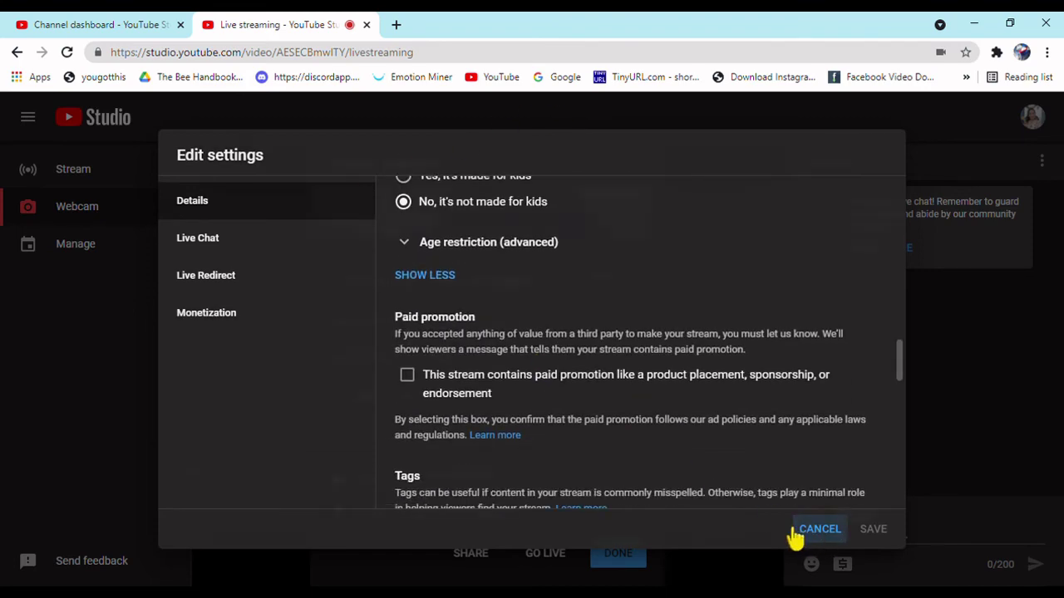
left_click(803, 531)
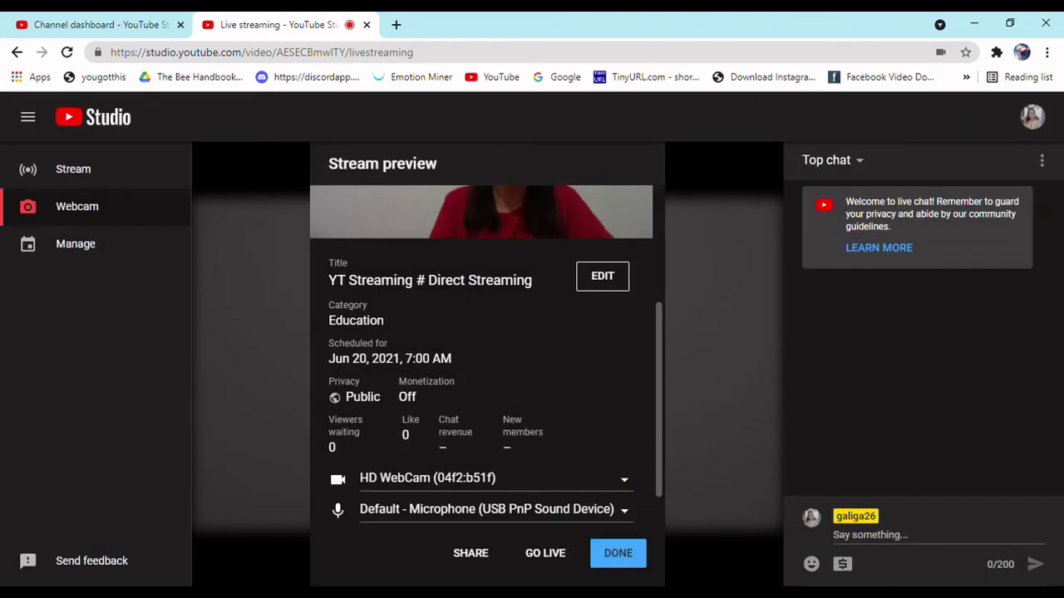
Step: Finish the stream preview, and reopen the upcoming "YT Streaming # Direct Streaming" webcam stream to review its preview
left_click(633, 559)
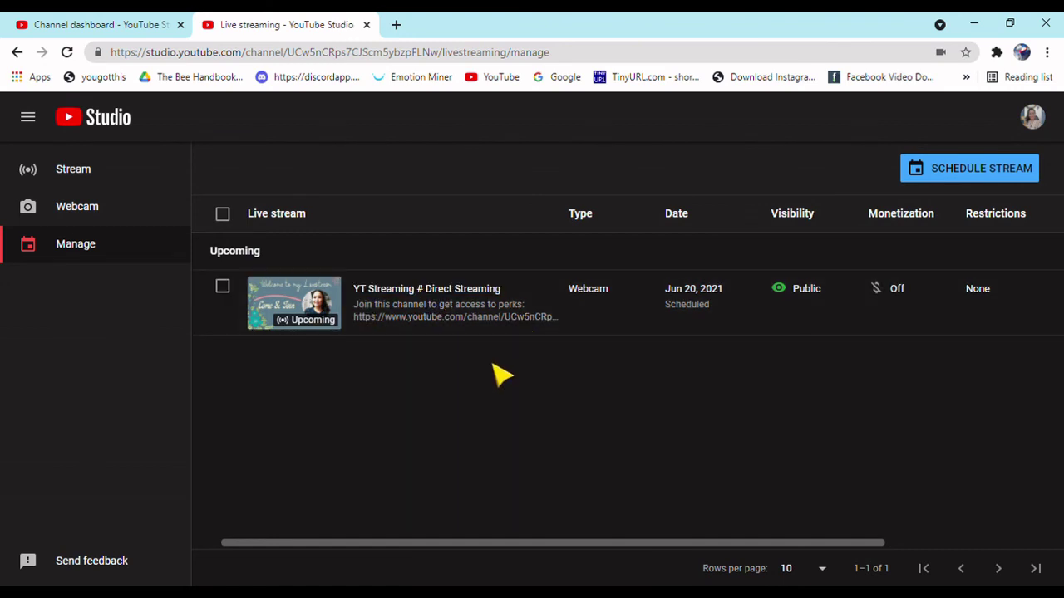
left_click(441, 301)
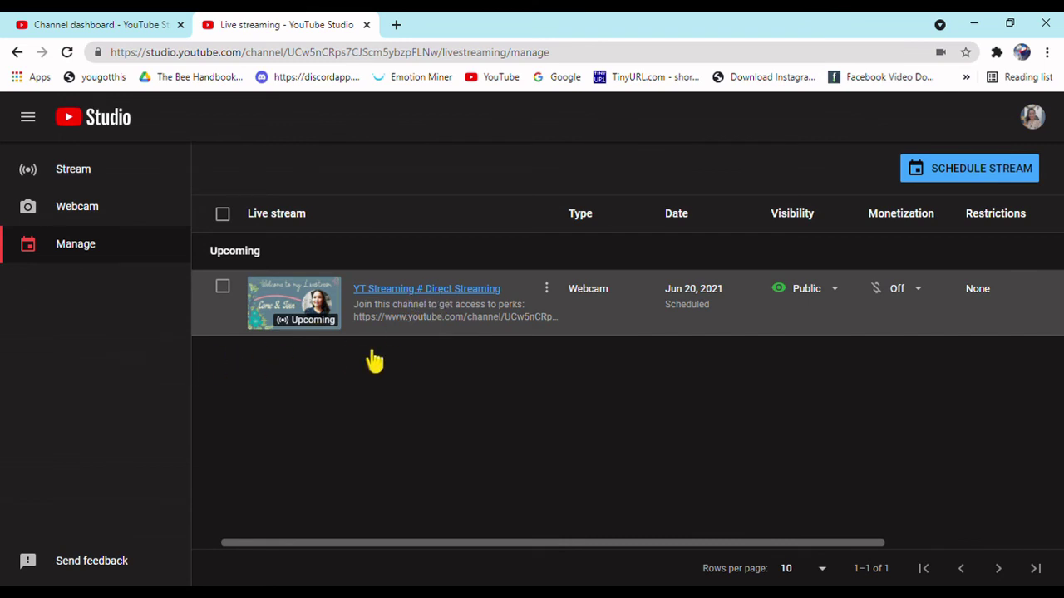
scroll(474, 356, "down", 2)
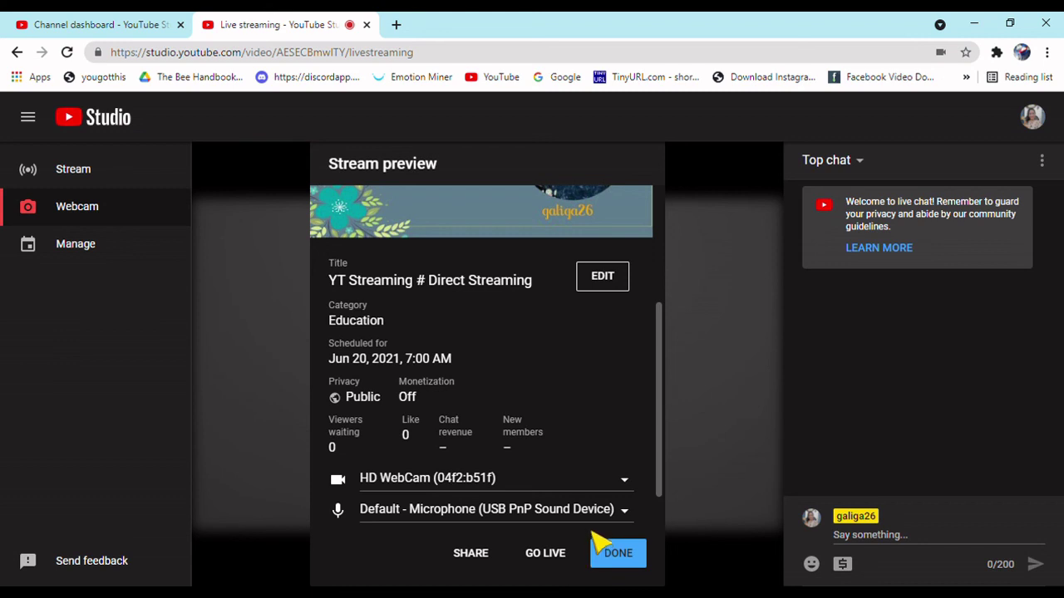
mouse_move(661, 463)
left_mouse_down()
mouse_move(670, 375)
mouse_move(654, 527)
mouse_move(670, 475)
left_mouse_up()
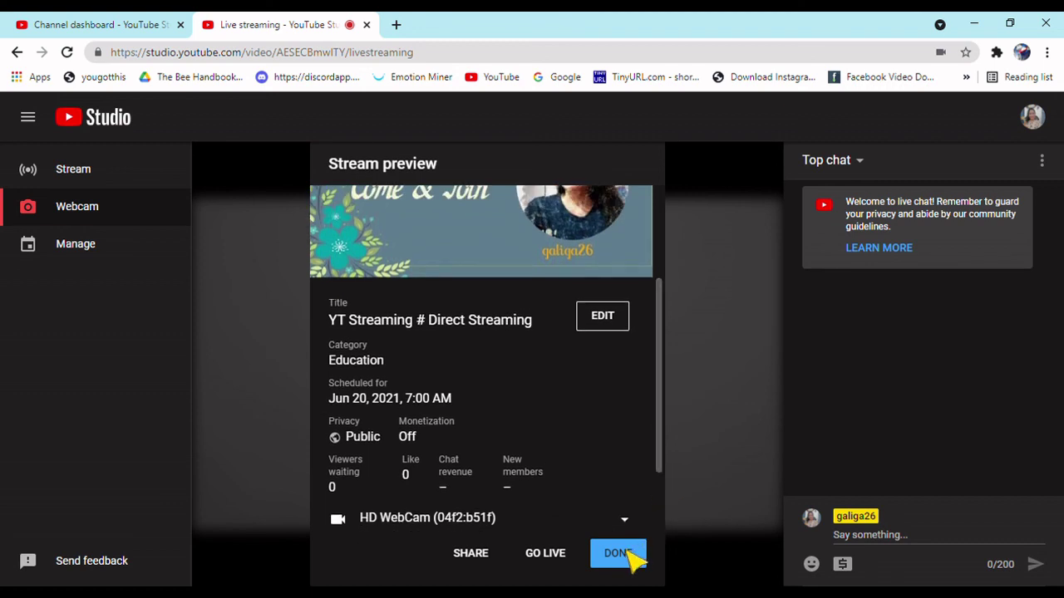